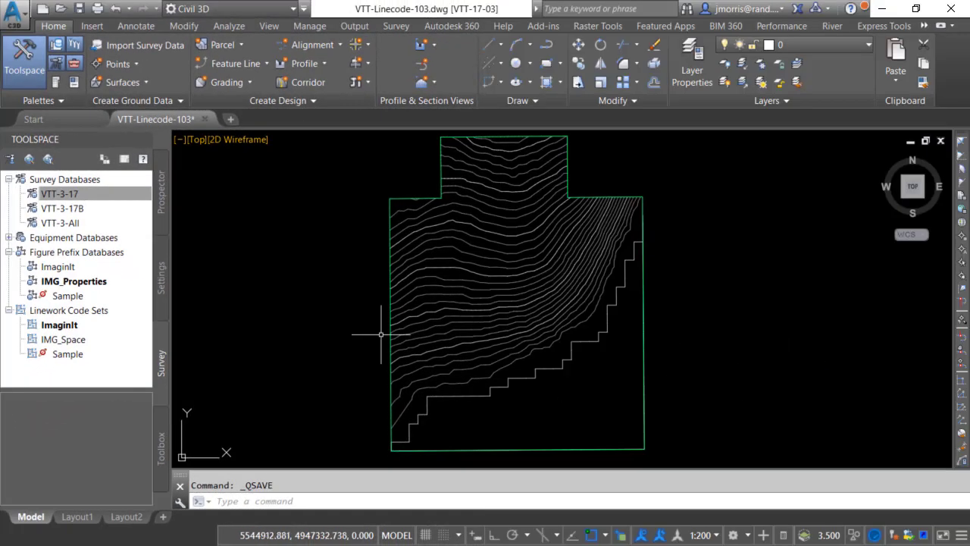
# - Create a new local survey database named VTT-3-17-C
pyautogui.click(79, 189)
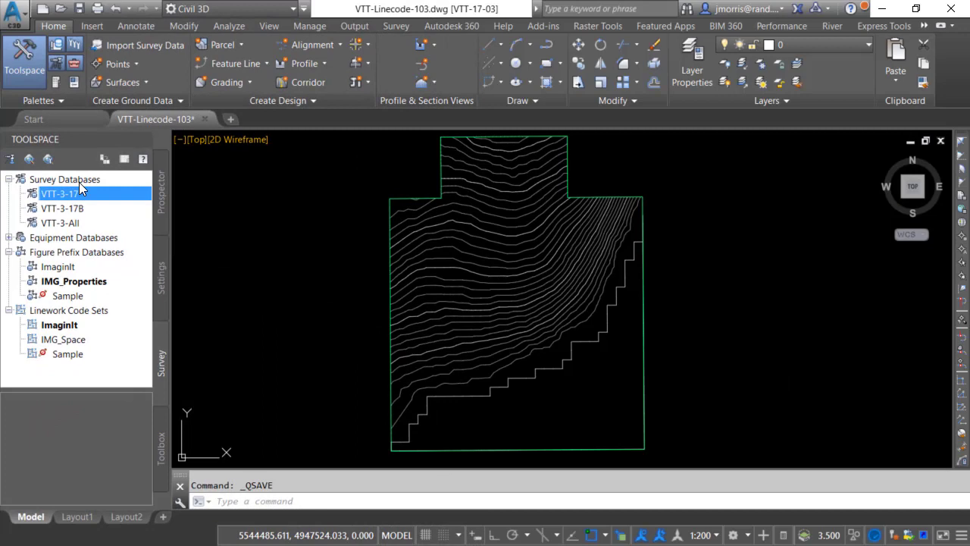
pyautogui.rightClick(114, 179)
pyautogui.click(182, 186)
pyautogui.write('VTT-3-17-C')
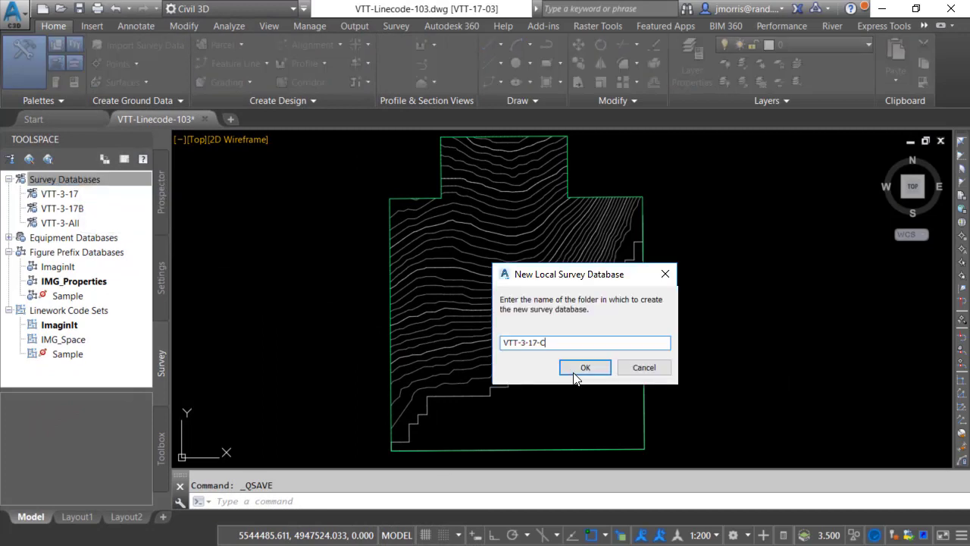
pyautogui.click(585, 368)
# - Review the breakline, lot line, layer, style and site settings in the IMG_Properties figure prefix database
pyautogui.scroll(-3, 132, 345)
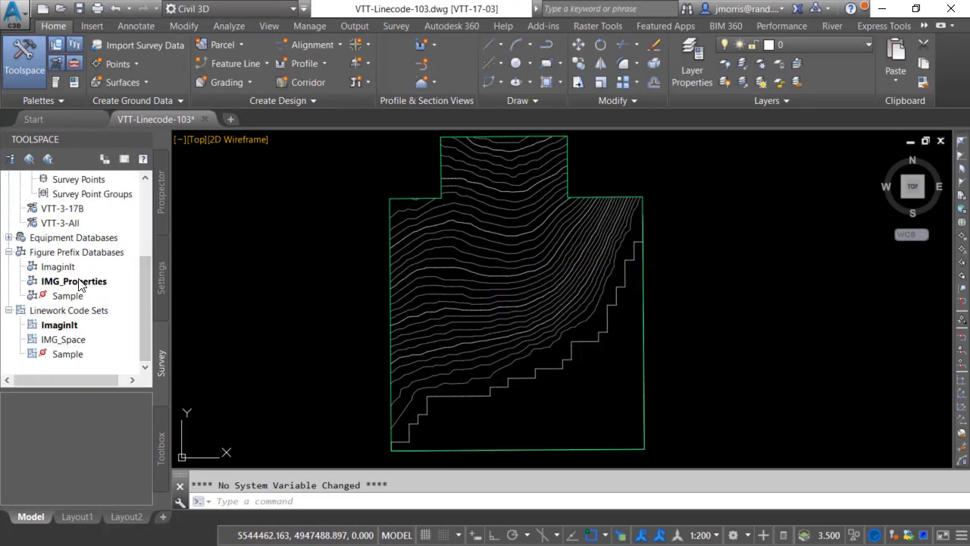
pyautogui.moveTo(78, 286)
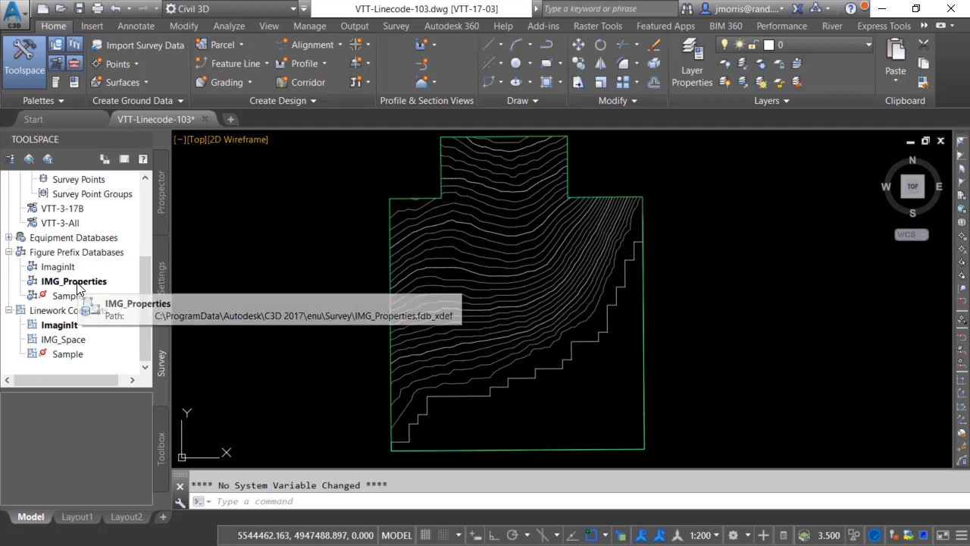
pyautogui.moveTo(91, 259)
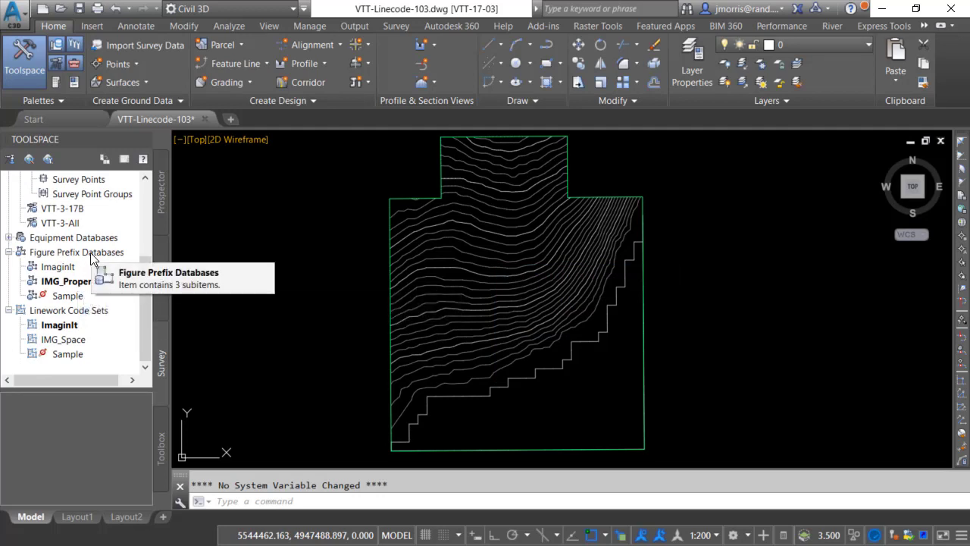
pyautogui.moveTo(62, 331)
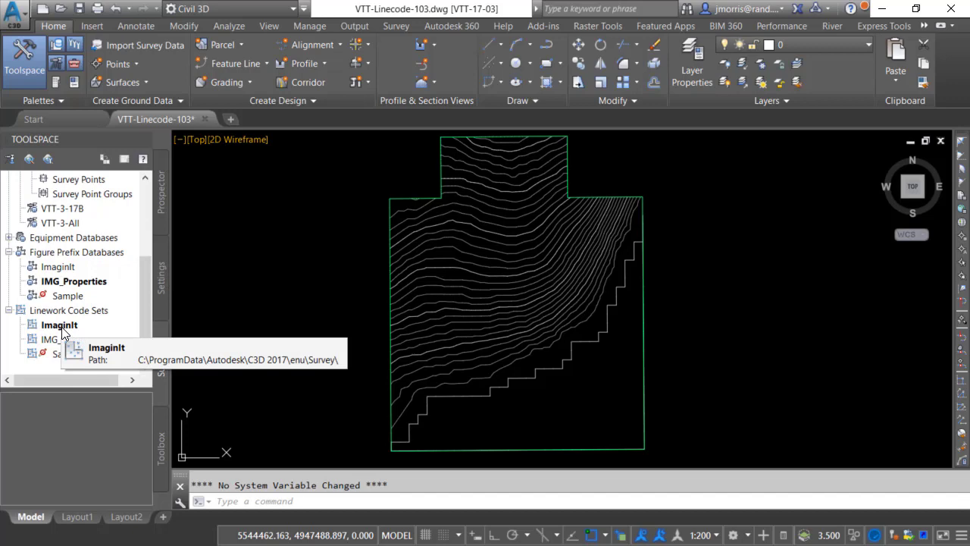
pyautogui.rightClick(86, 289)
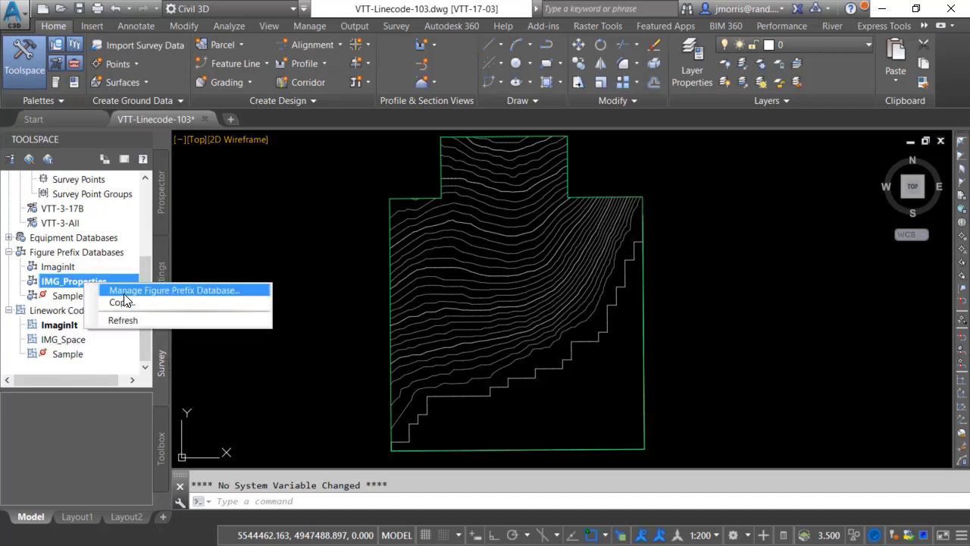
pyautogui.click(125, 290)
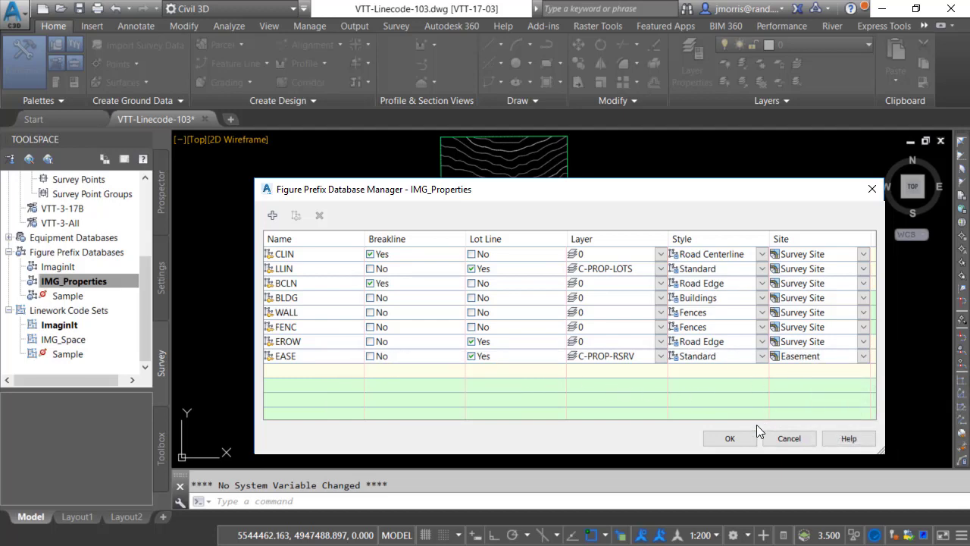
pyautogui.click(730, 437)
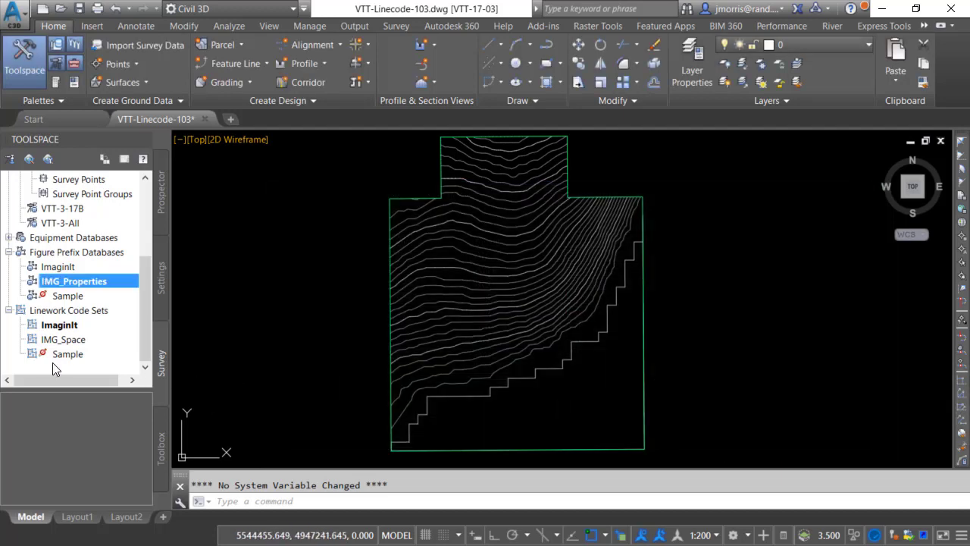
# - Review the coding methods and special codes in the ImaginIt linework code set
pyautogui.rightClick(68, 324)
pyautogui.click(134, 332)
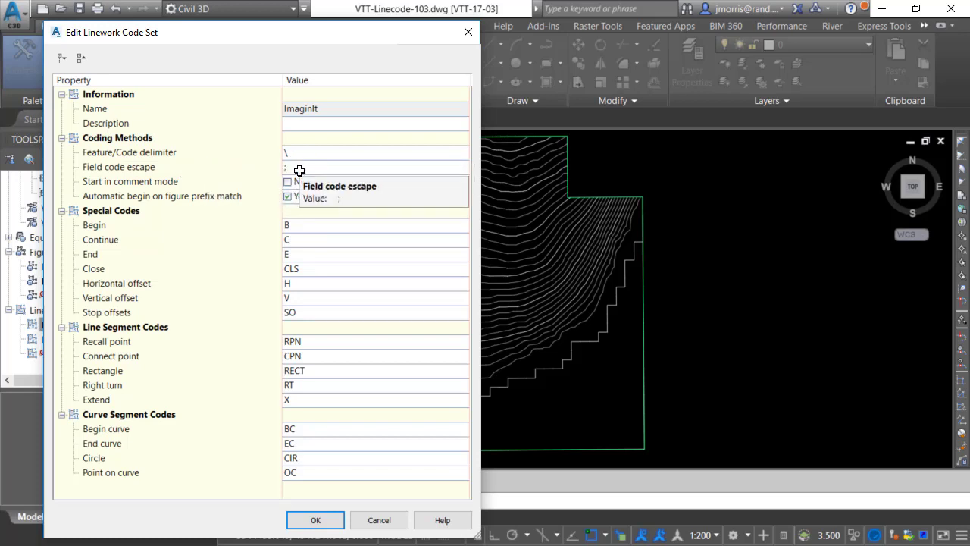
pyautogui.click(329, 520)
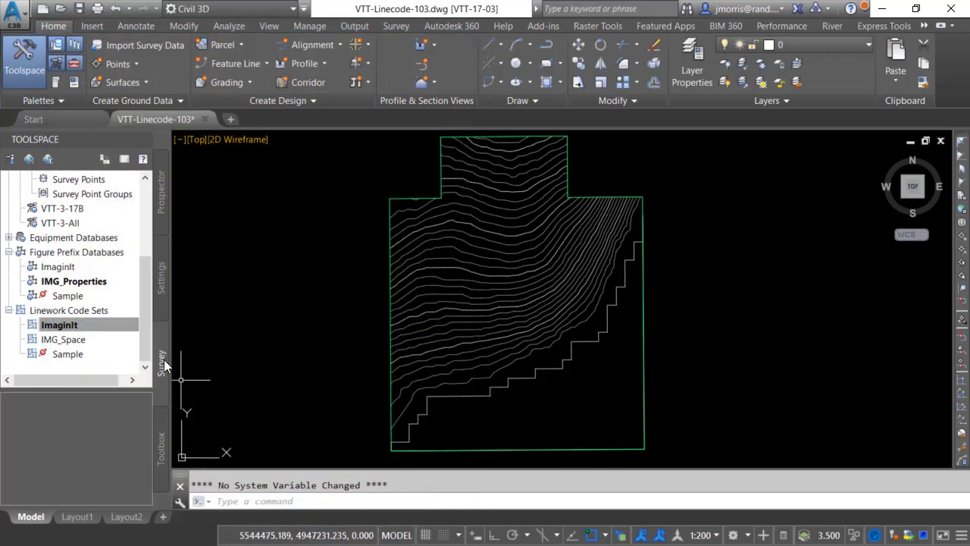
# - Import the point file Hill_ROW_fence.txt into the VTT-3-17-C survey database, processing linework with IMG_Properties and the ImaginIt code set
pyautogui.moveTo(143, 334); pyautogui.dragTo(139, 245)
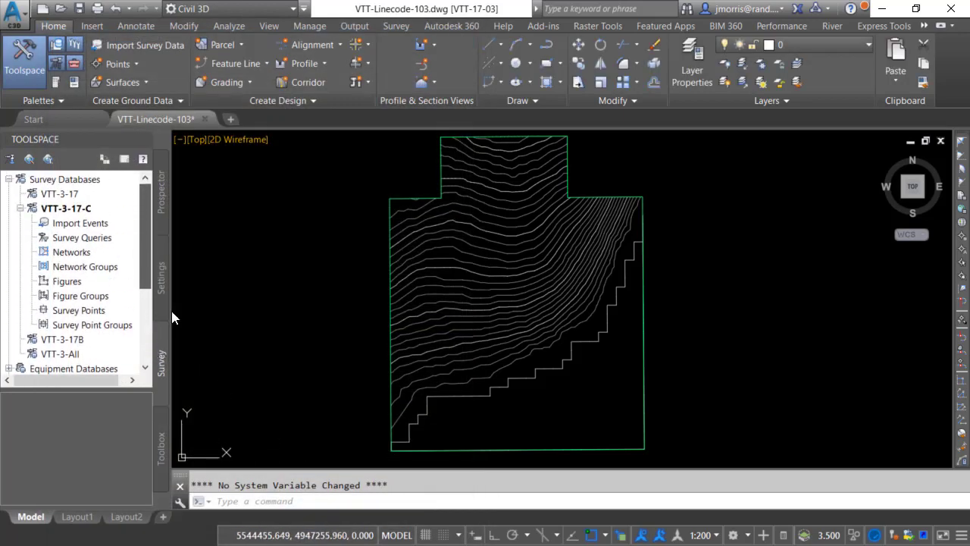
pyautogui.rightClick(85, 212)
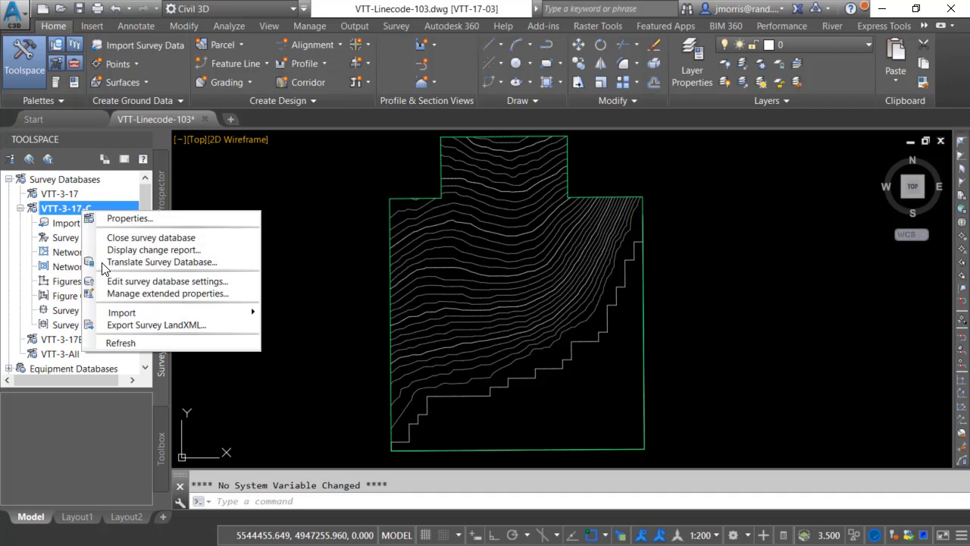
pyautogui.moveTo(171, 316)
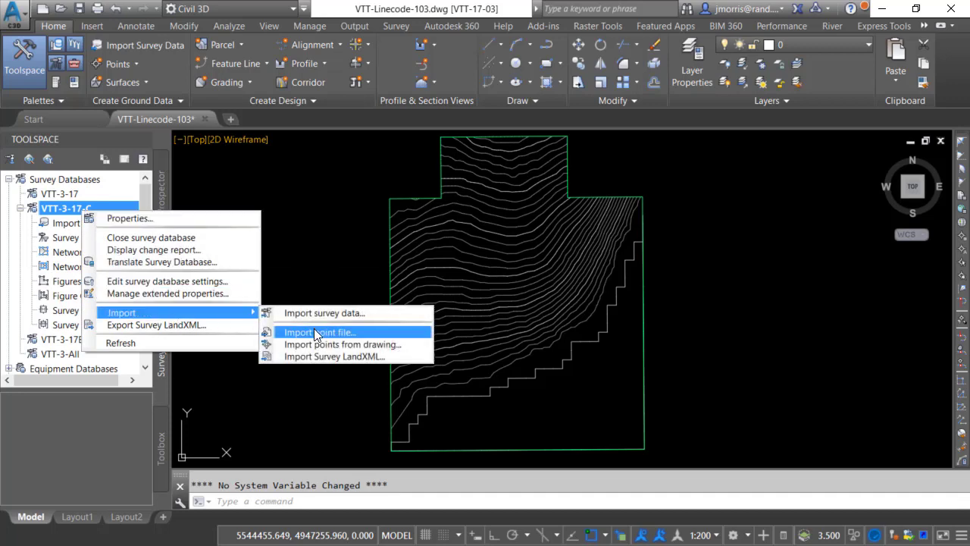
pyautogui.click(315, 331)
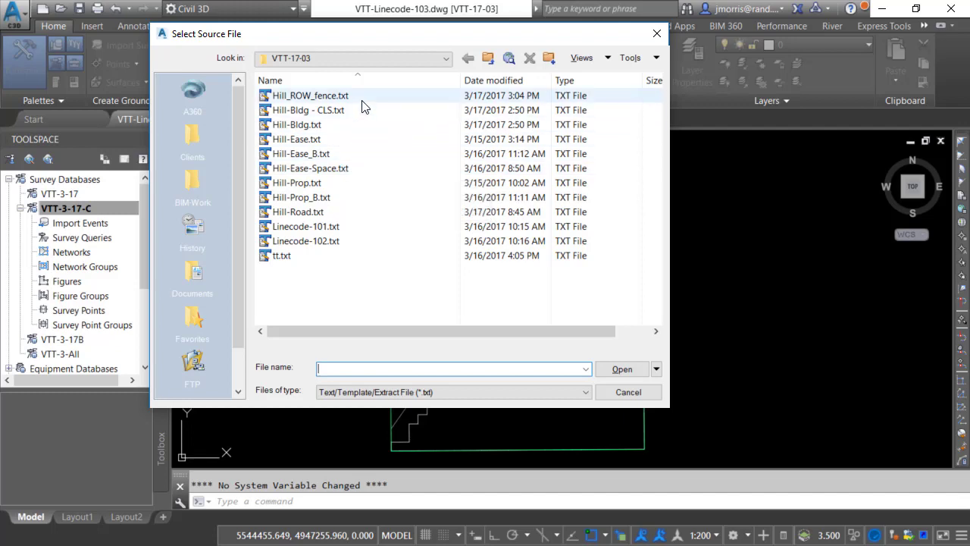
pyautogui.click(322, 96)
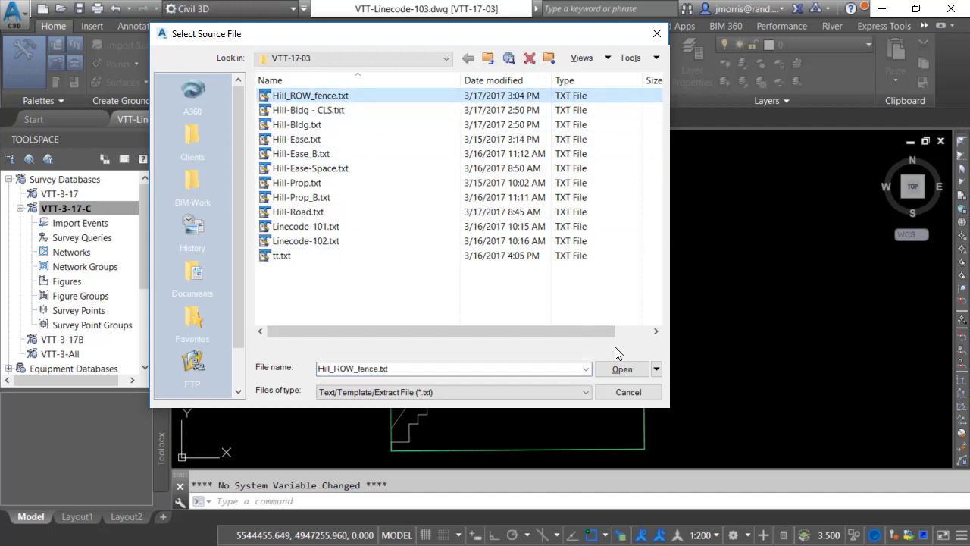
pyautogui.click(626, 369)
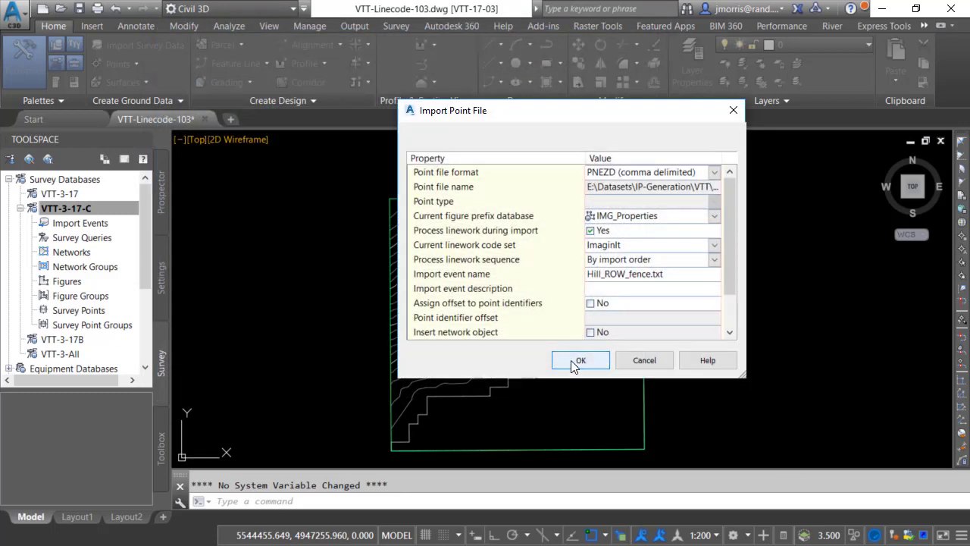
pyautogui.click(579, 360)
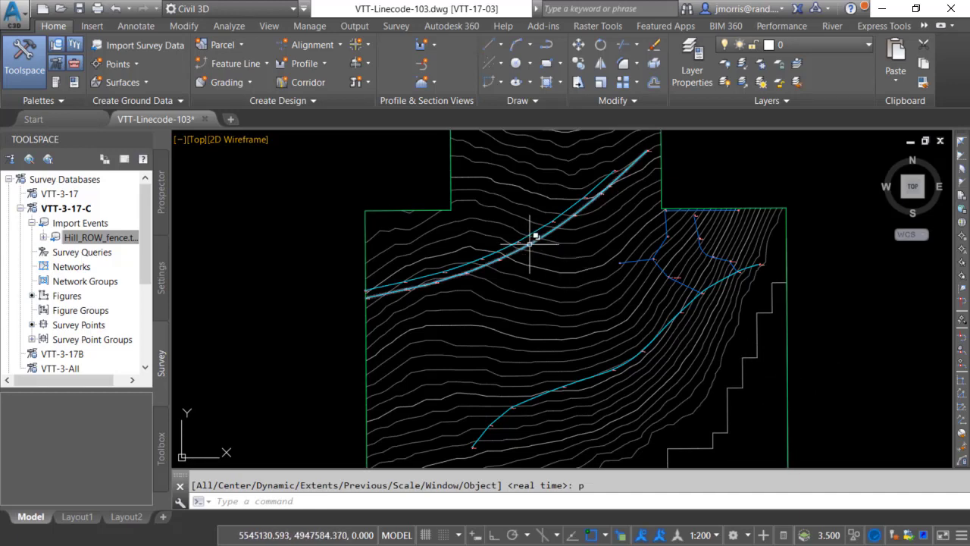
# - Inspect the lower line of the imported road pair and check the drawing's Sites collection for its survey site
pyautogui.moveTo(530, 243)
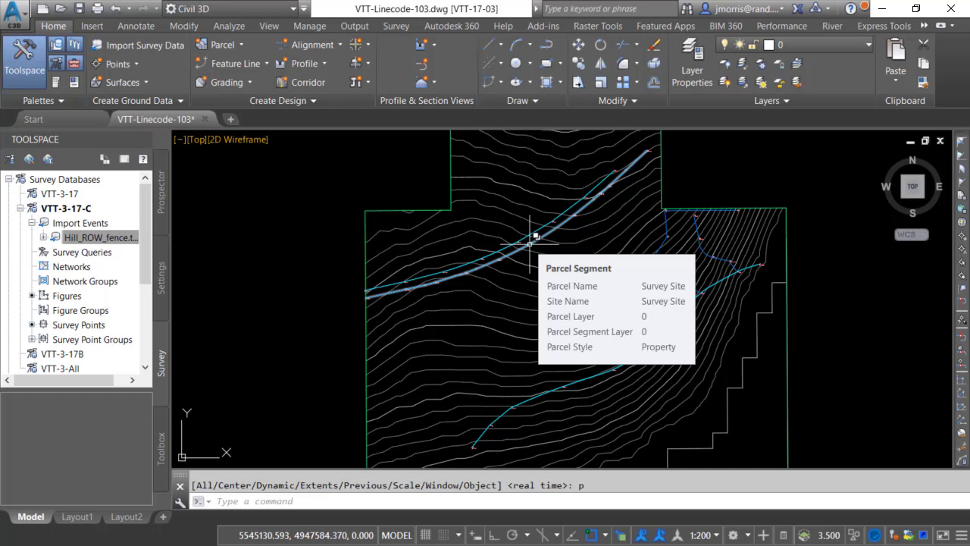
pyautogui.click(161, 212)
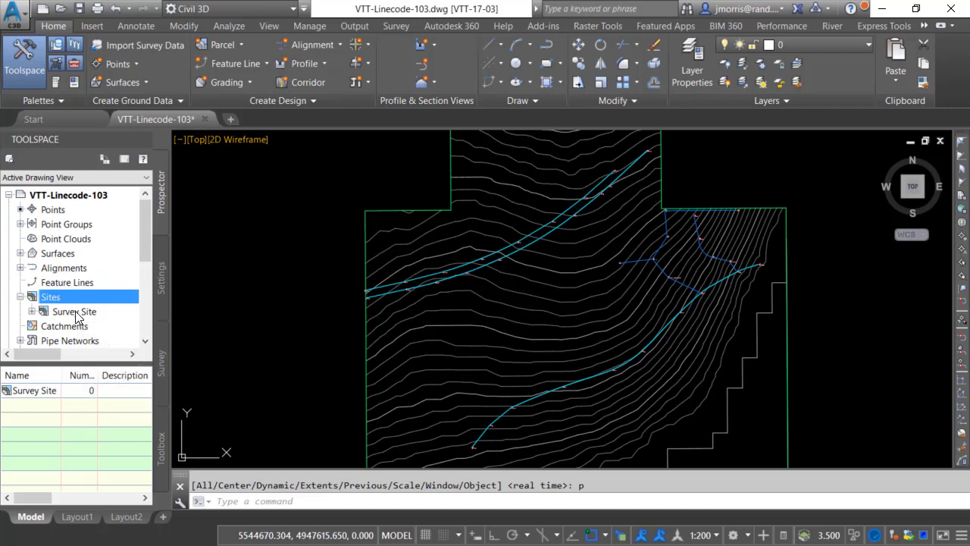
pyautogui.click(162, 375)
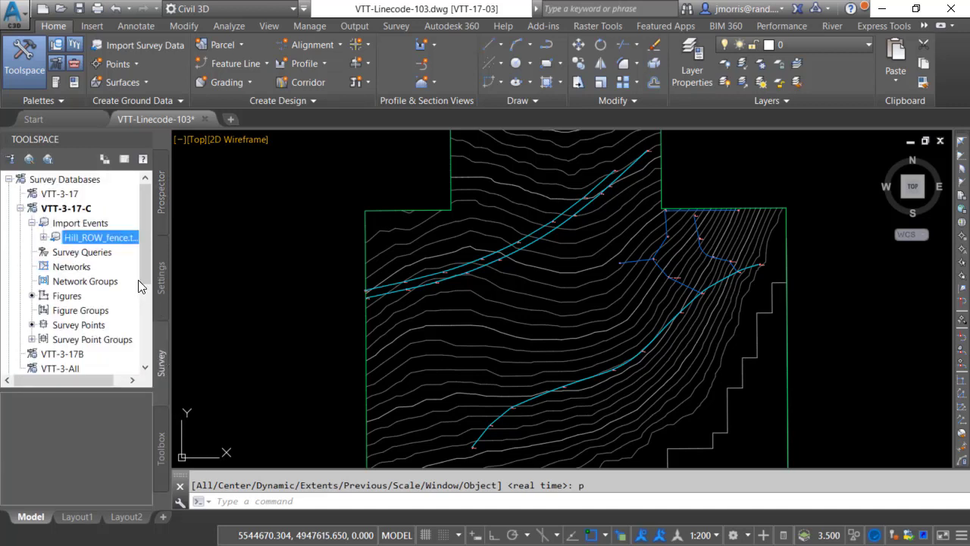
# - Import the point file Hill-Prop_B.txt into the VTT-3-17-C survey database, processing linework with IMG_Properties and the ImaginIt code set
pyautogui.rightClick(80, 210)
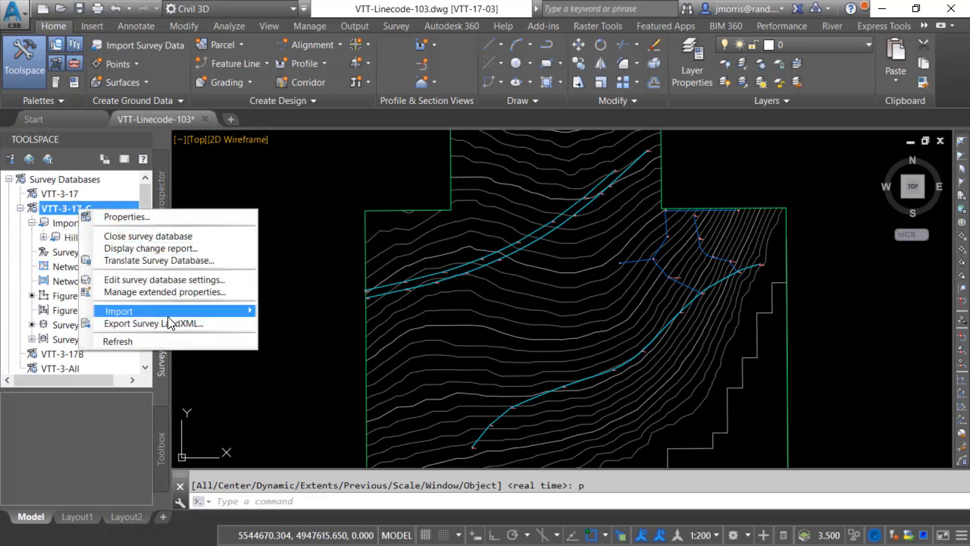
pyautogui.moveTo(172, 312)
pyautogui.click(330, 331)
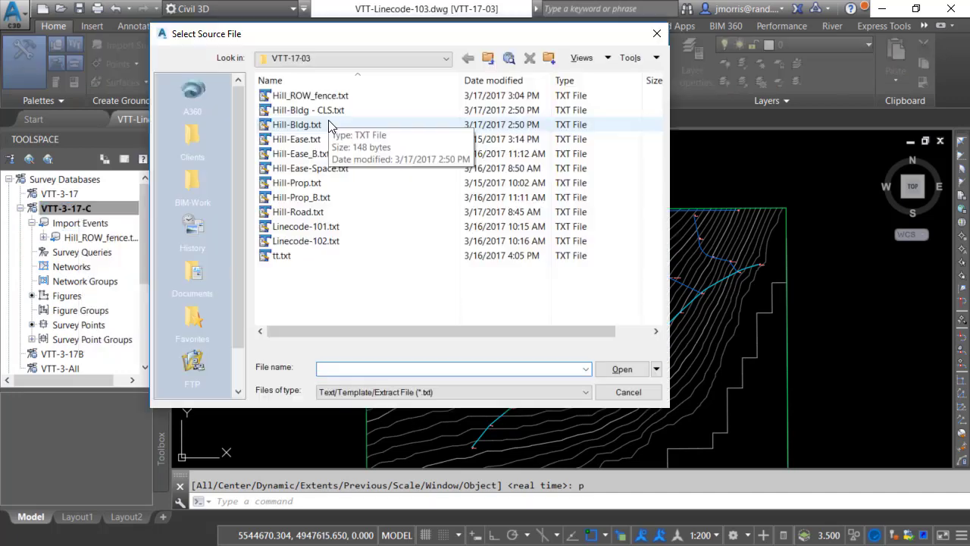
pyautogui.click(330, 198)
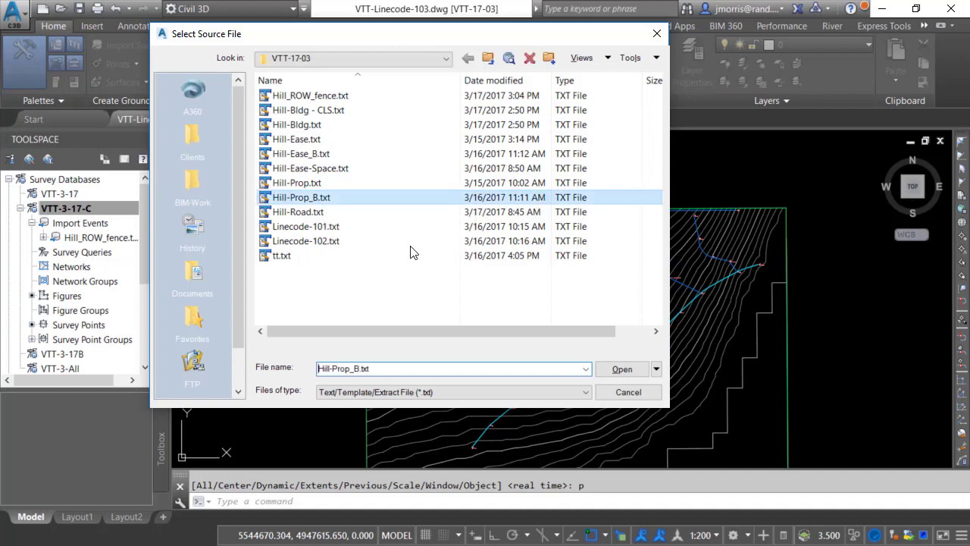
pyautogui.click(619, 370)
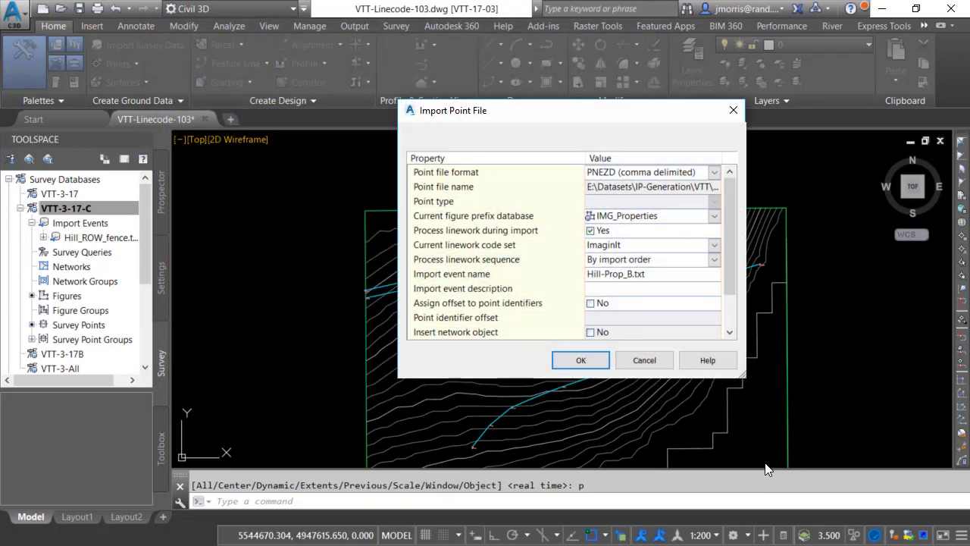
pyautogui.press('Return')
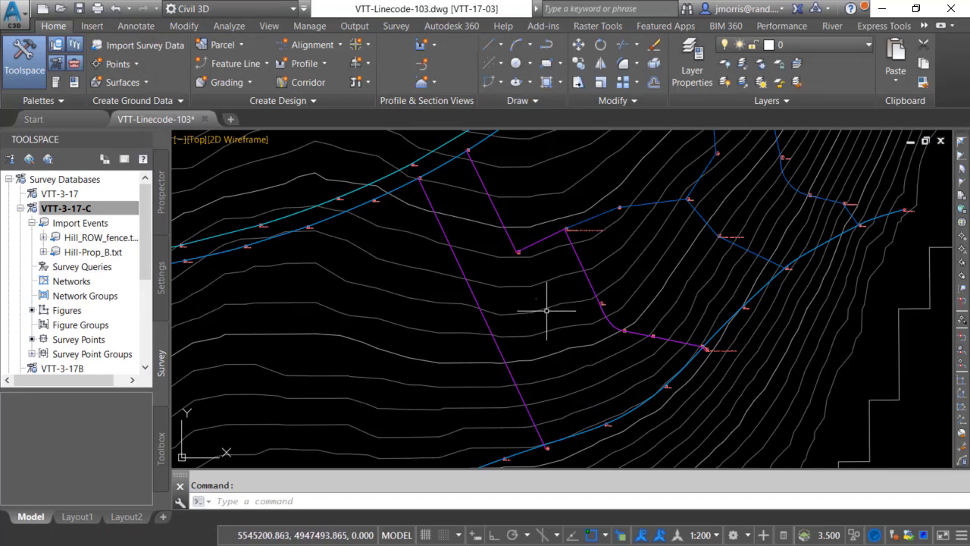
# - Examine the parcel formed by the imported property lines in the drawing and in the Survey Site's parcels
pyautogui.scroll(6, 539, 302)
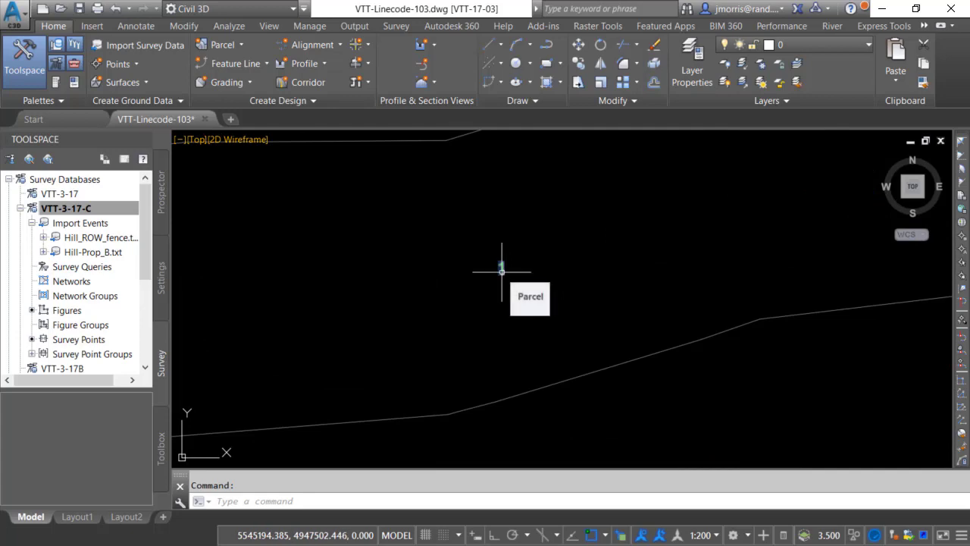
pyautogui.scroll(-5, 501, 271)
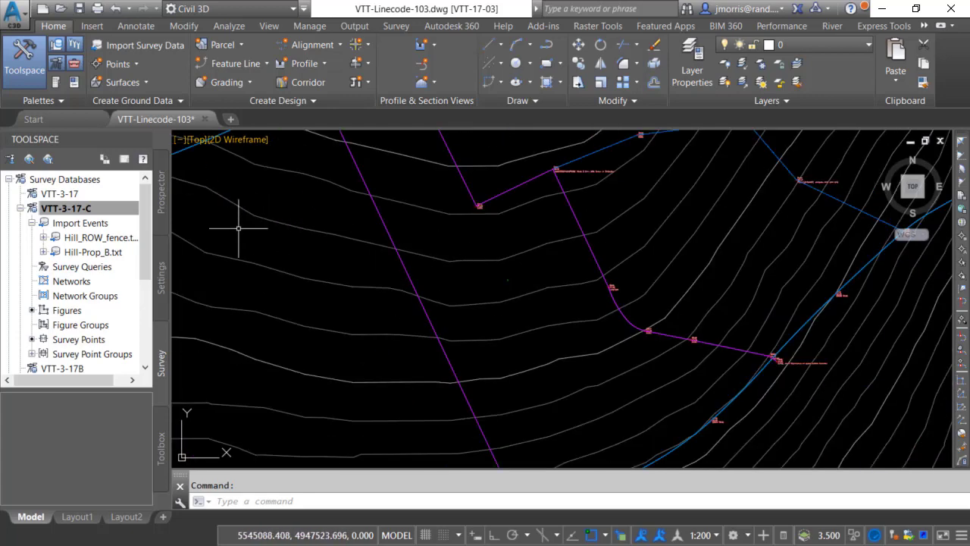
pyautogui.click(161, 226)
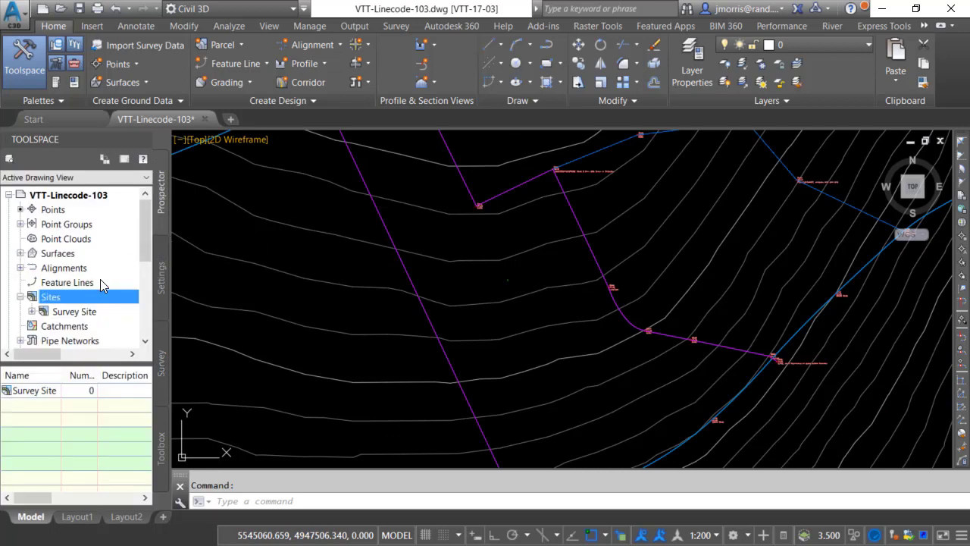
pyautogui.click(32, 312)
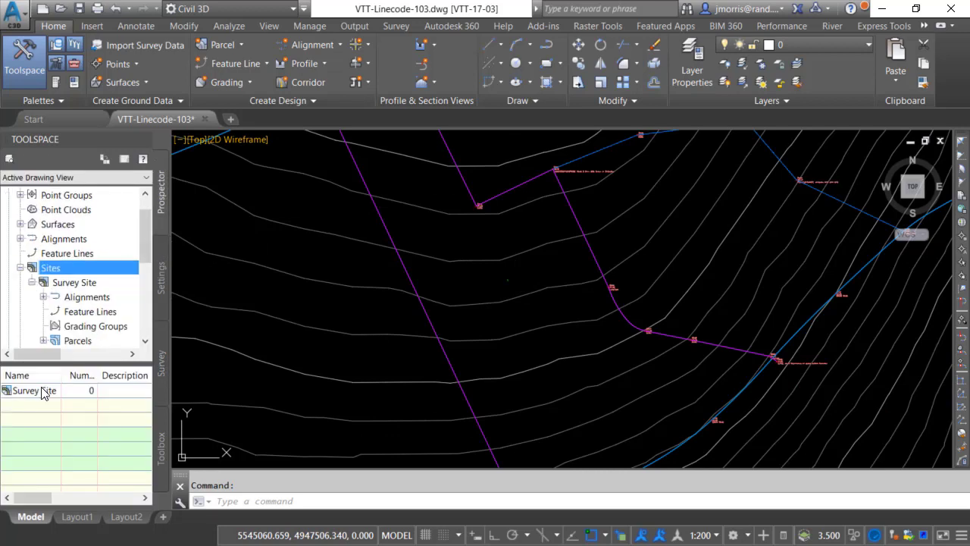
pyautogui.click(43, 339)
pyautogui.click(91, 343)
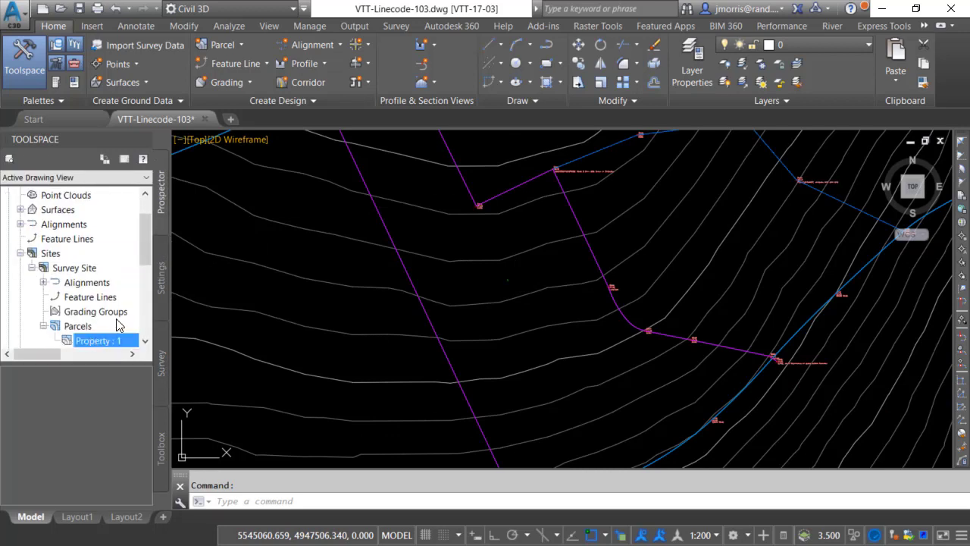
# - Import the point file Hill-Ease_B.txt into the VTT-3-17-C survey database, processing linework with IMG_Properties and the ImaginIt code set
pyautogui.click(160, 364)
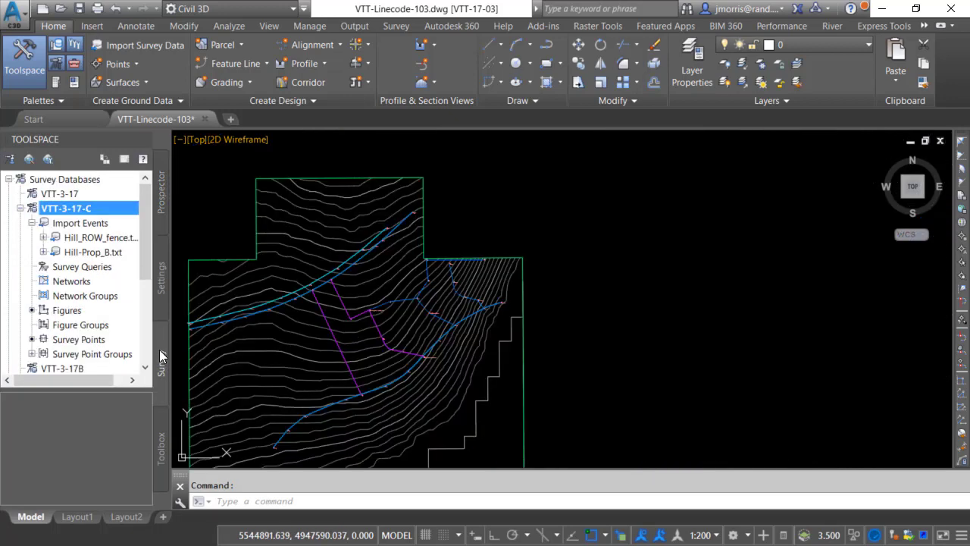
pyautogui.rightClick(84, 207)
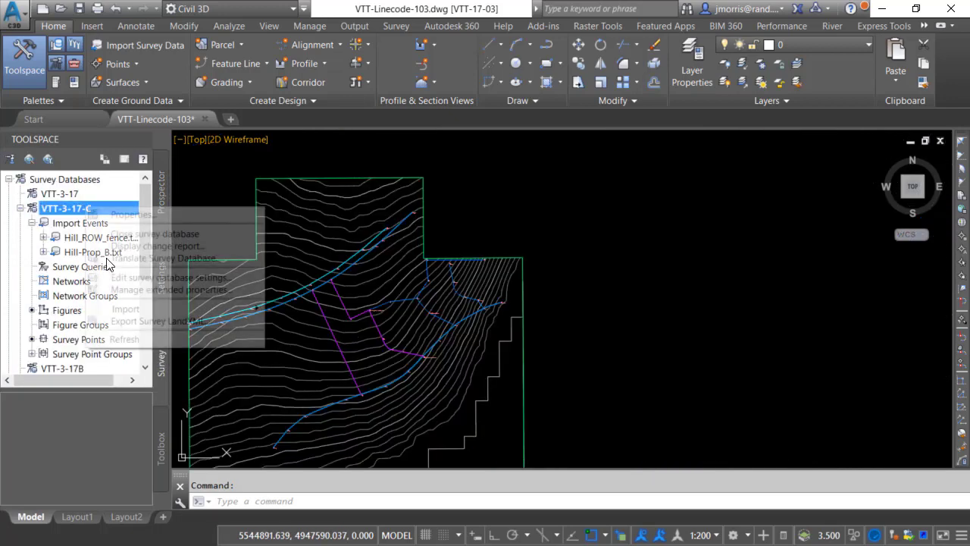
pyautogui.moveTo(254, 311)
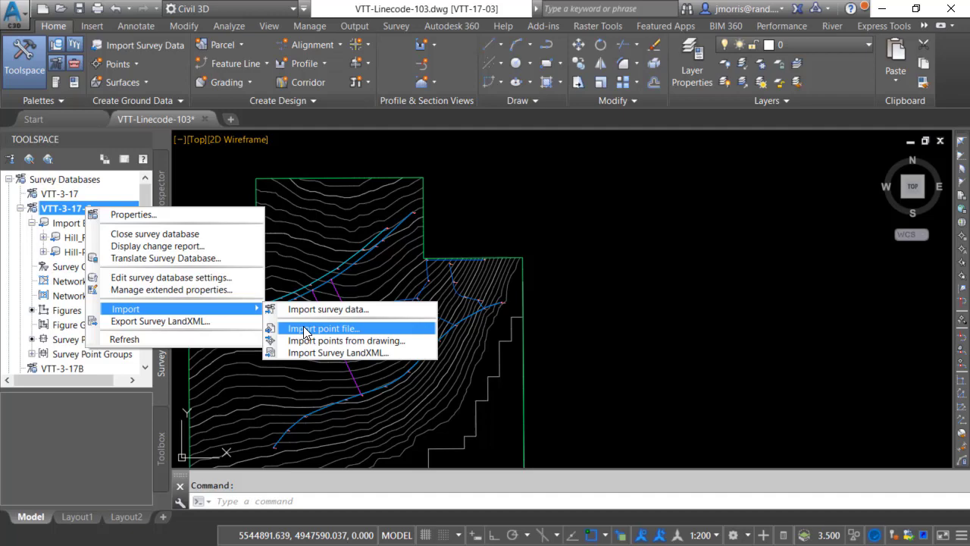
pyautogui.click(331, 329)
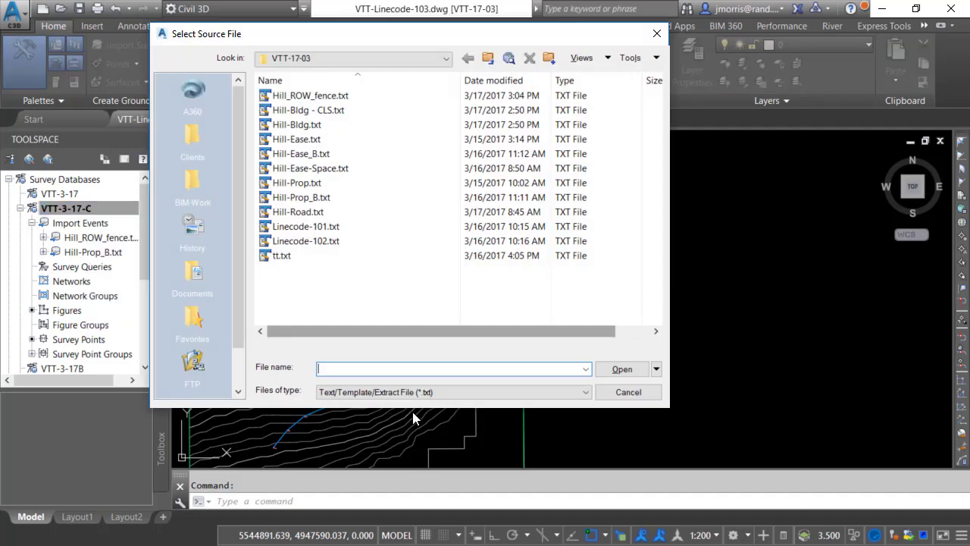
pyautogui.click(616, 367)
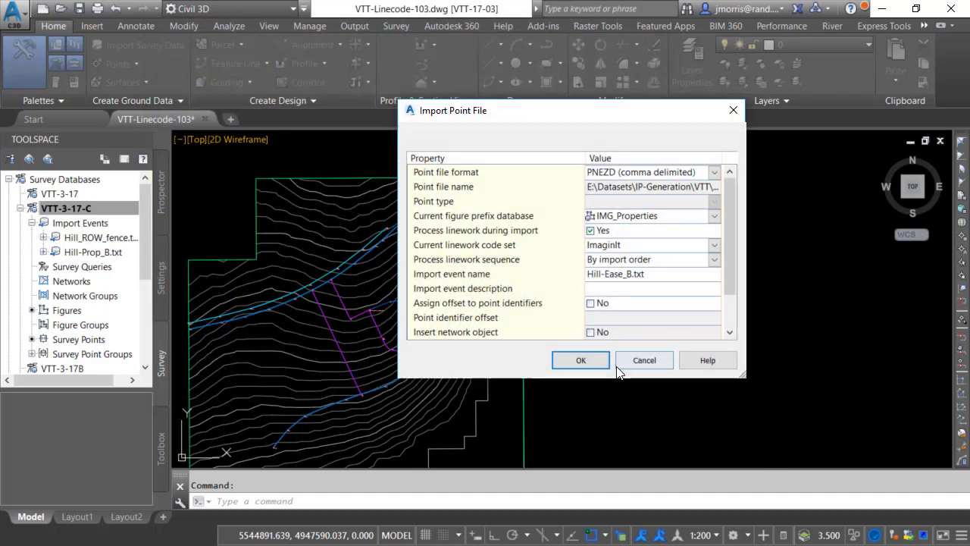
pyautogui.click(581, 361)
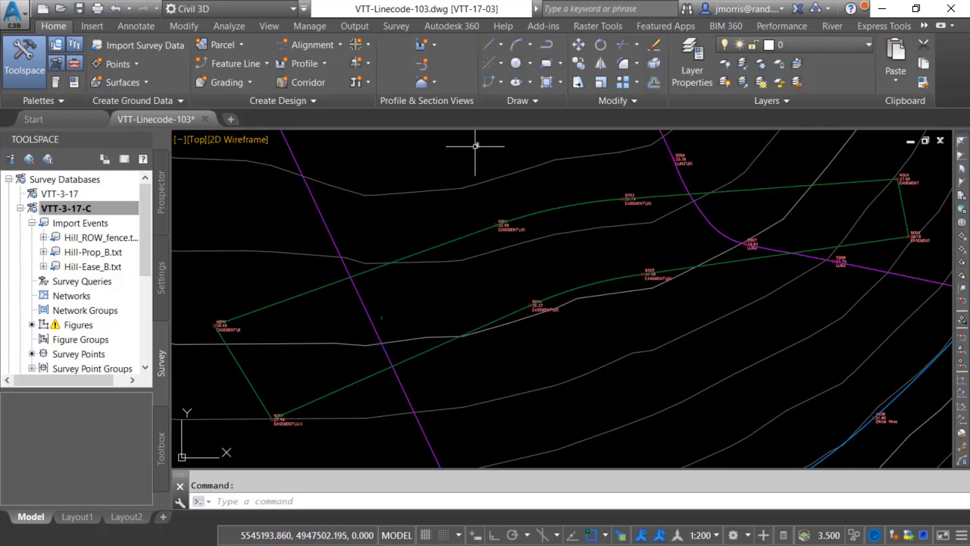
# - Check the drawing's Easement site and its parcels for the parcel formed by the imported easement lines
pyautogui.click(162, 221)
pyautogui.moveTo(146, 248); pyautogui.dragTo(147, 234)
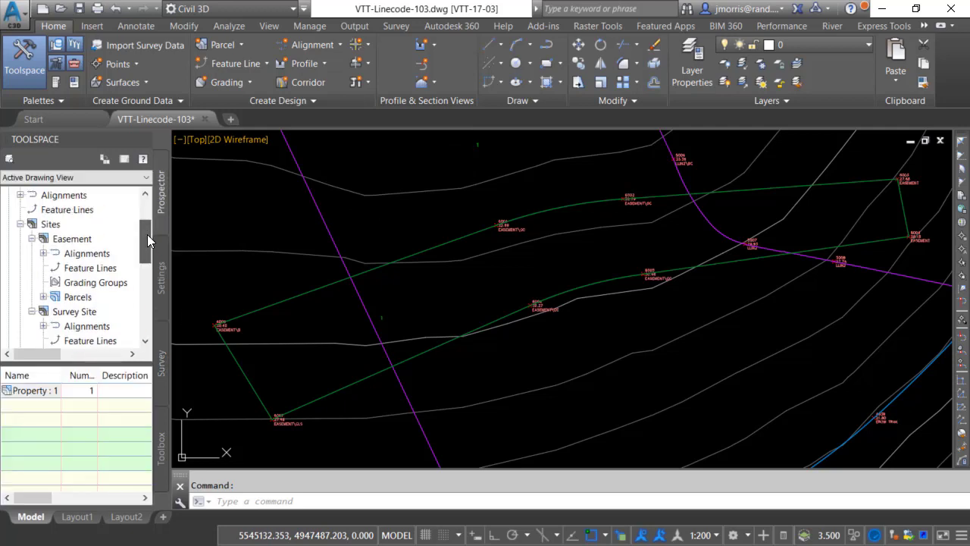
pyautogui.click(44, 297)
pyautogui.click(110, 316)
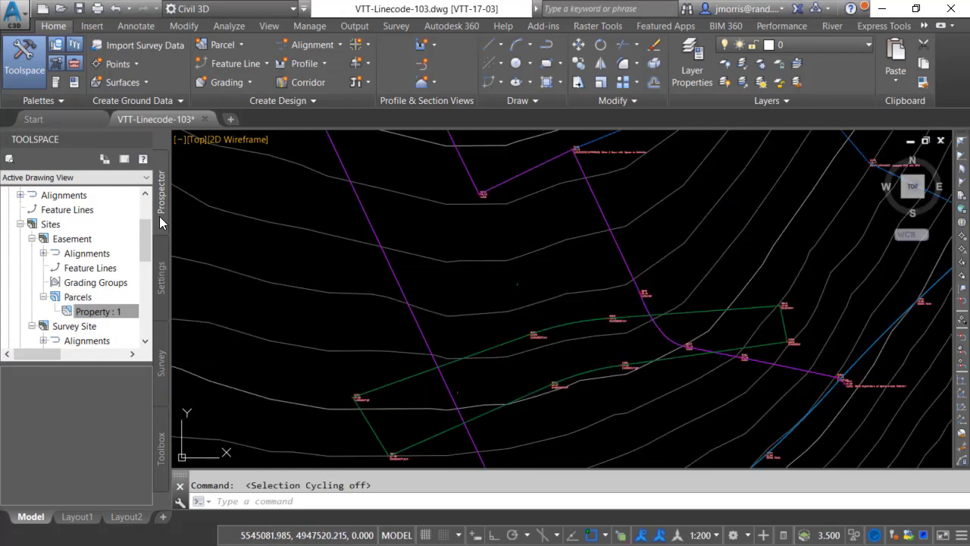
# - Review the EASE prefix's lot line, layer, style and site settings in the IMG_Properties figure prefix database
pyautogui.click(160, 364)
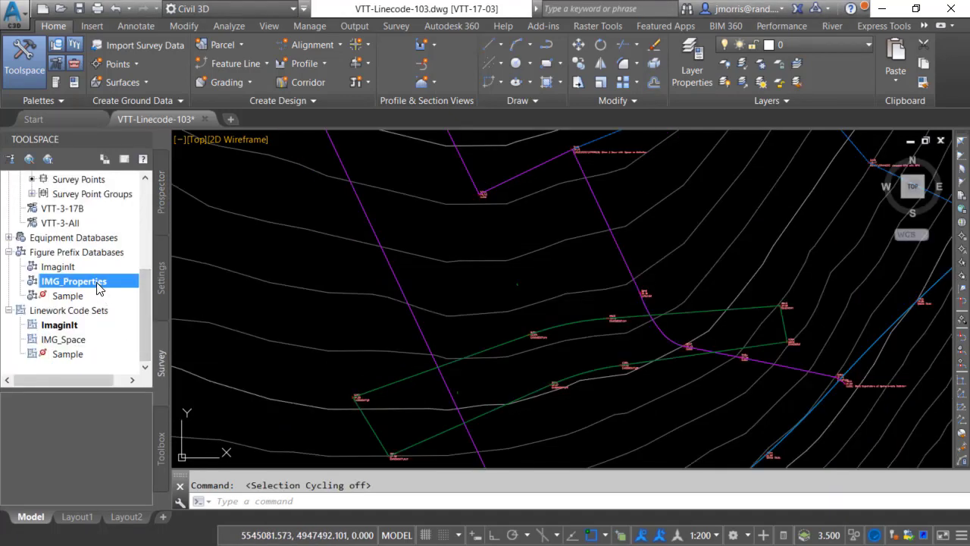
pyautogui.rightClick(98, 285)
pyautogui.click(136, 291)
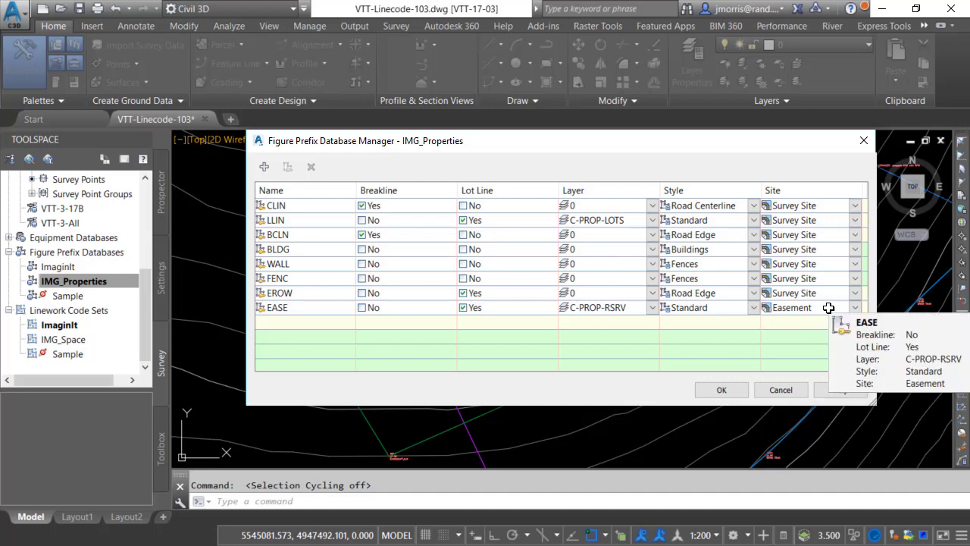
pyautogui.click(724, 389)
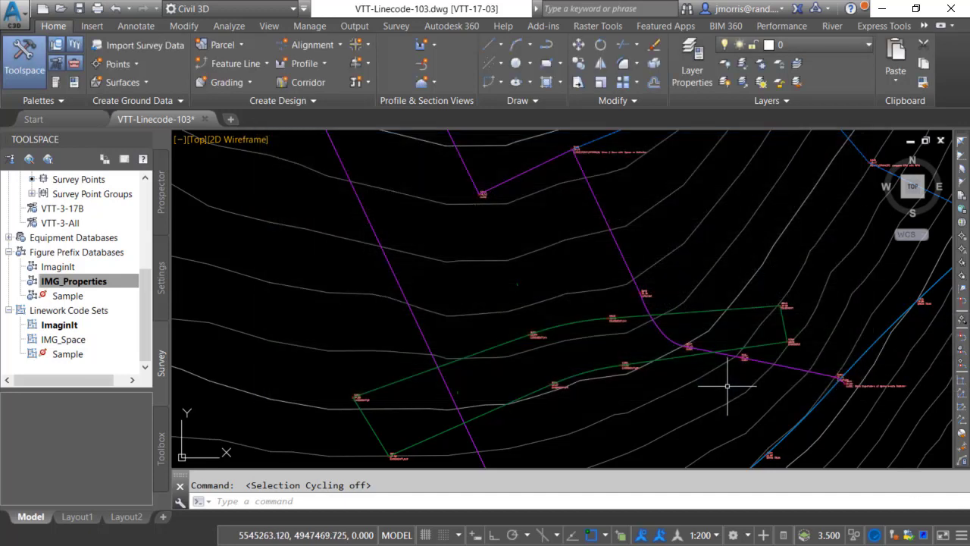
# - Switch to TextPad and examine the building linework codes of points 5044 and 5045 in Hill-Bldg - CLS.txt
pyautogui.hotkey('alt', 'Tab')
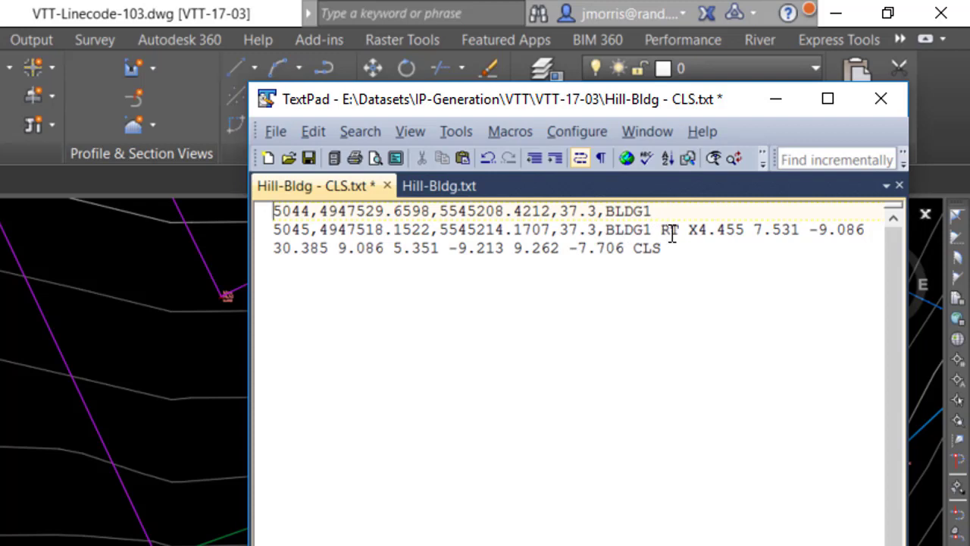
pyautogui.click(710, 233)
pyautogui.write('.')
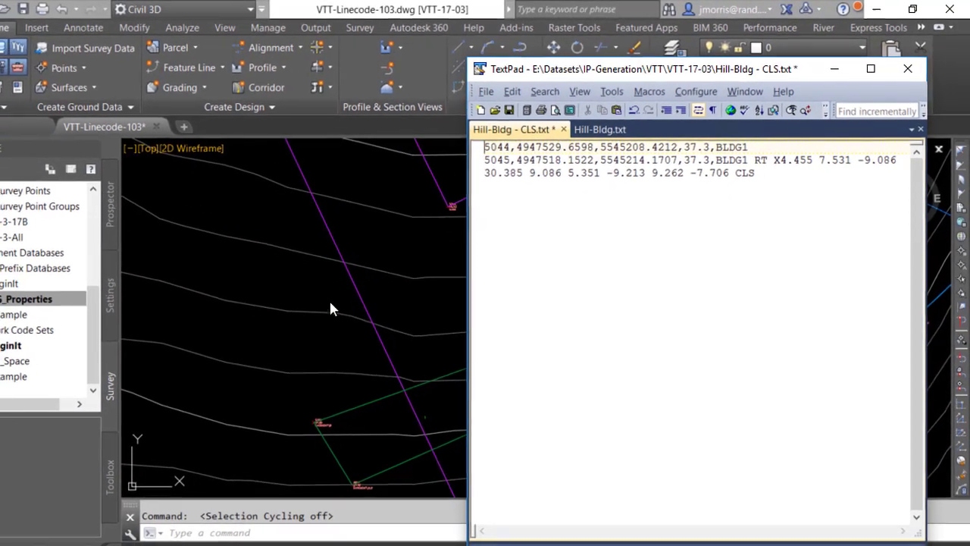
# - Switch back to Civil 3D and import Hill-Bldg - CLS.txt into VTT-3-17-C, processing linework with IMG_Properties and the IMG_Space code set
pyautogui.click(329, 298)
pyautogui.scroll(4, 137, 293)
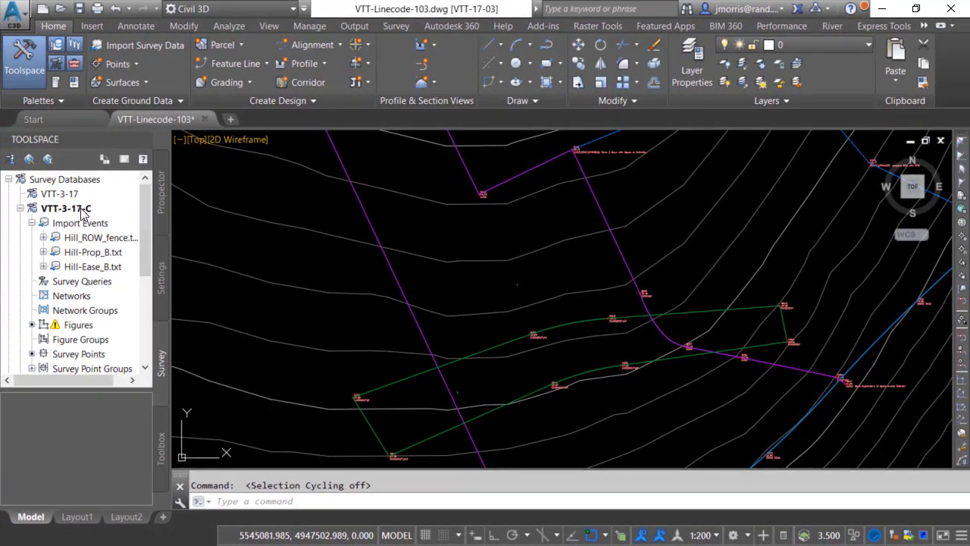
pyautogui.rightClick(82, 212)
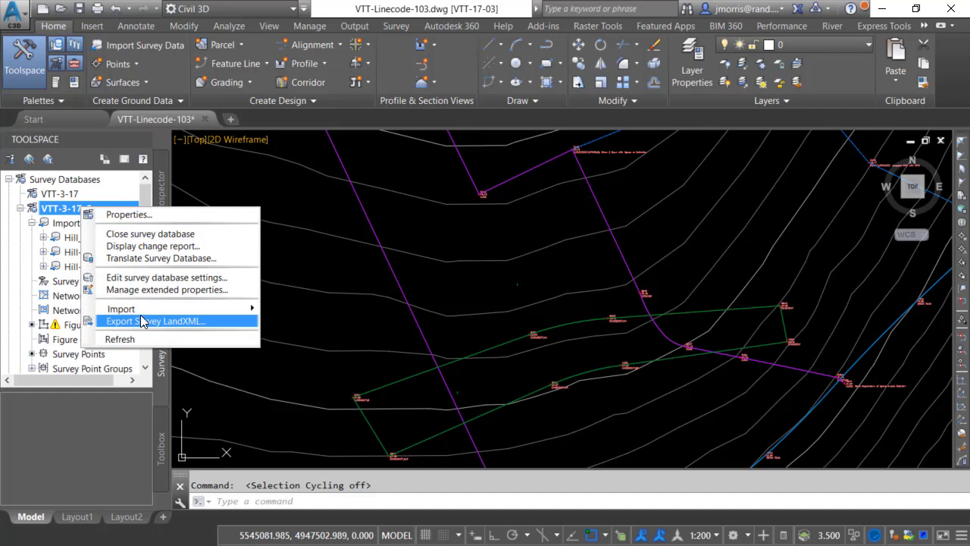
pyautogui.moveTo(152, 309)
pyautogui.click(309, 327)
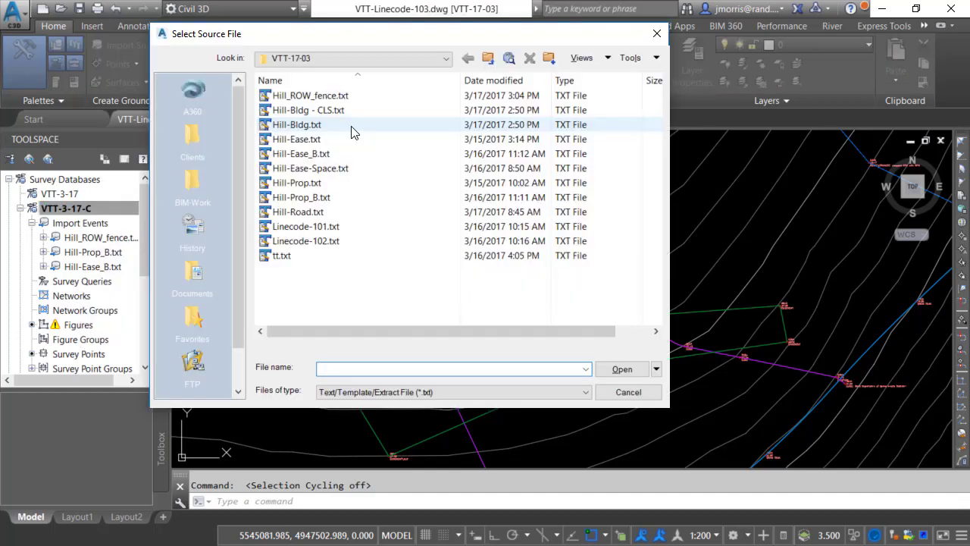
pyautogui.click(351, 125)
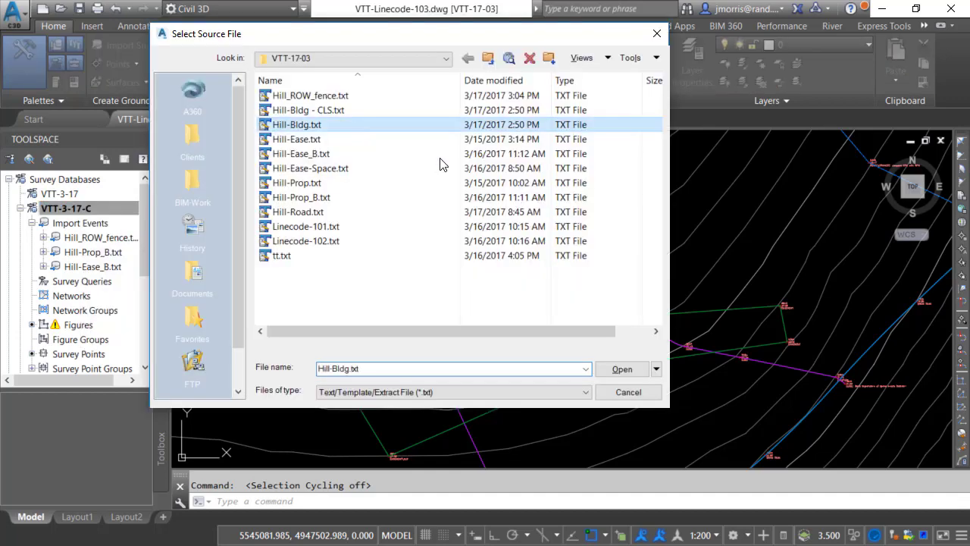
pyautogui.click(624, 371)
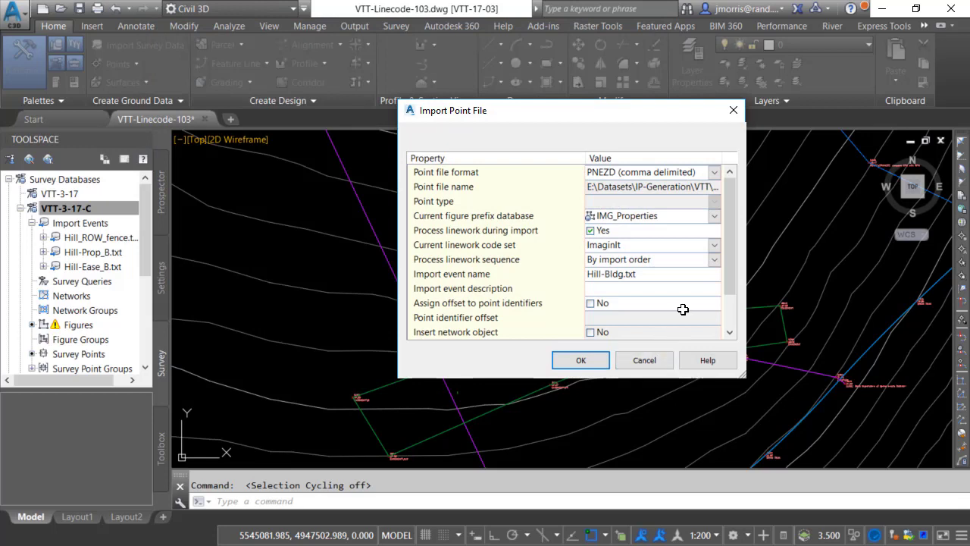
pyautogui.moveTo(733, 284); pyautogui.dragTo(734, 313)
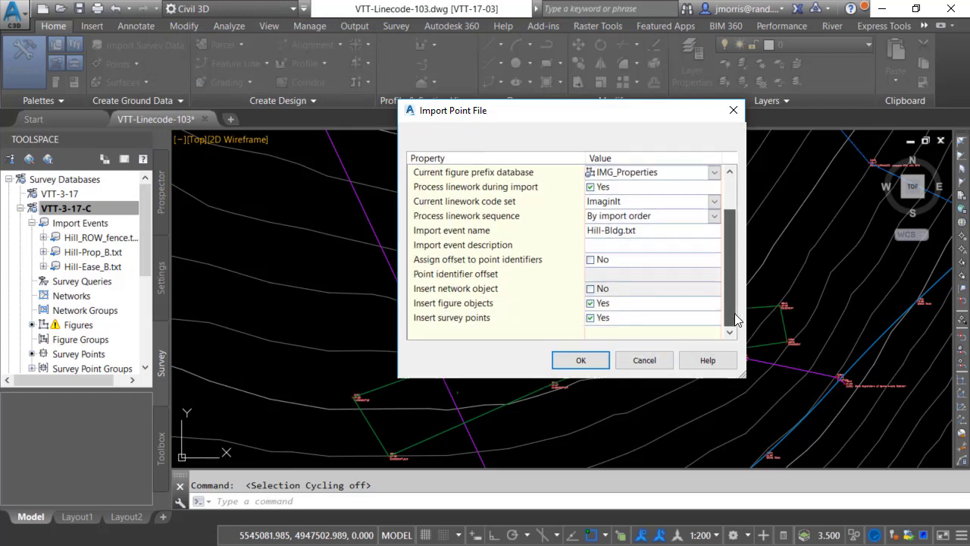
pyautogui.click(714, 200)
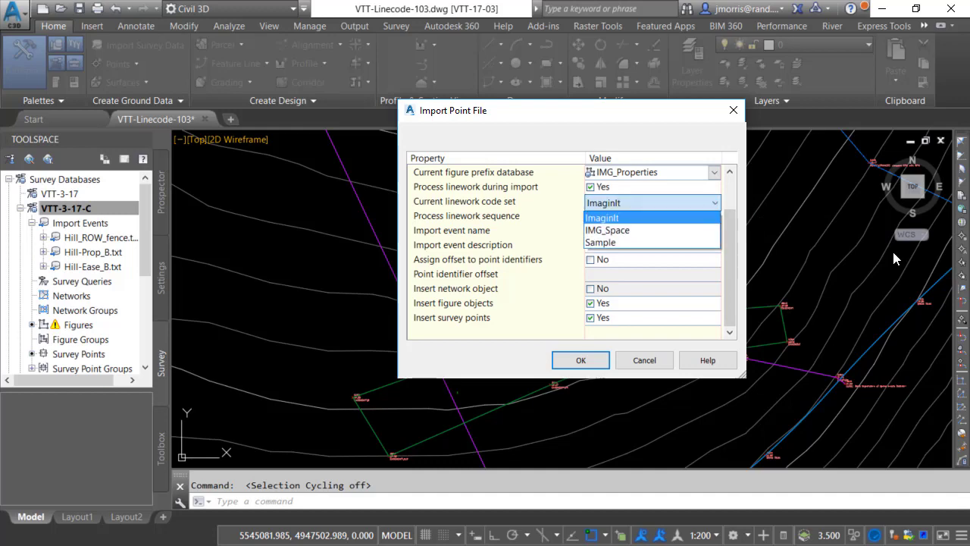
pyautogui.click(696, 229)
pyautogui.click(582, 359)
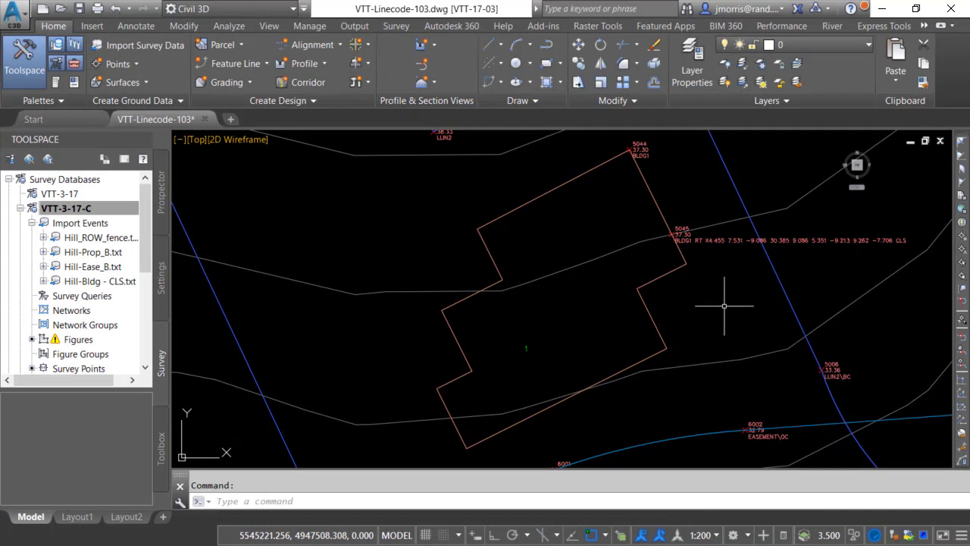
# - Examine the imported building outline corner by corner, following it from points 5044 and 5045 around to its closure
pyautogui.moveTo(726, 298); pyautogui.dragTo(663, 361, button='middle')
pyautogui.scroll(5, 614, 298)
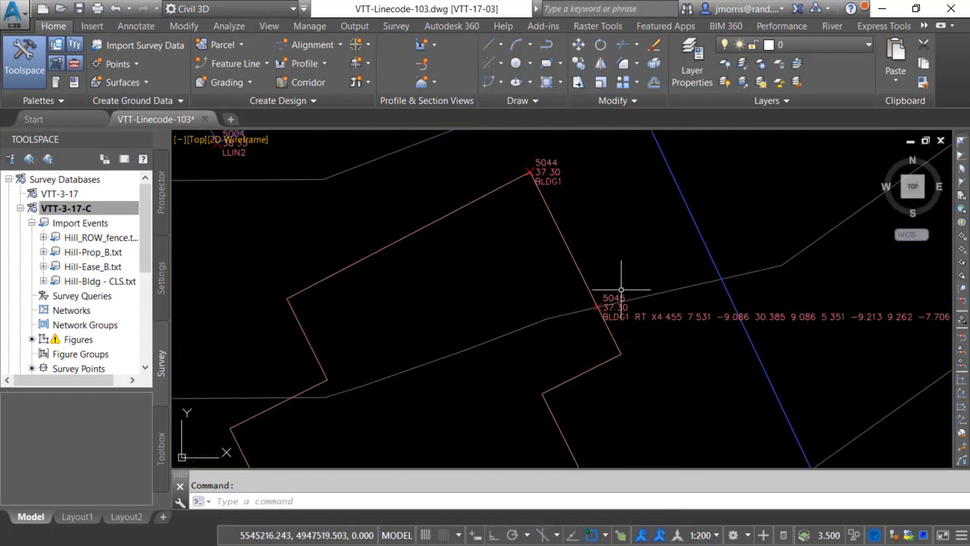
pyautogui.moveTo(482, 272); pyautogui.dragTo(481, 329, button='middle')
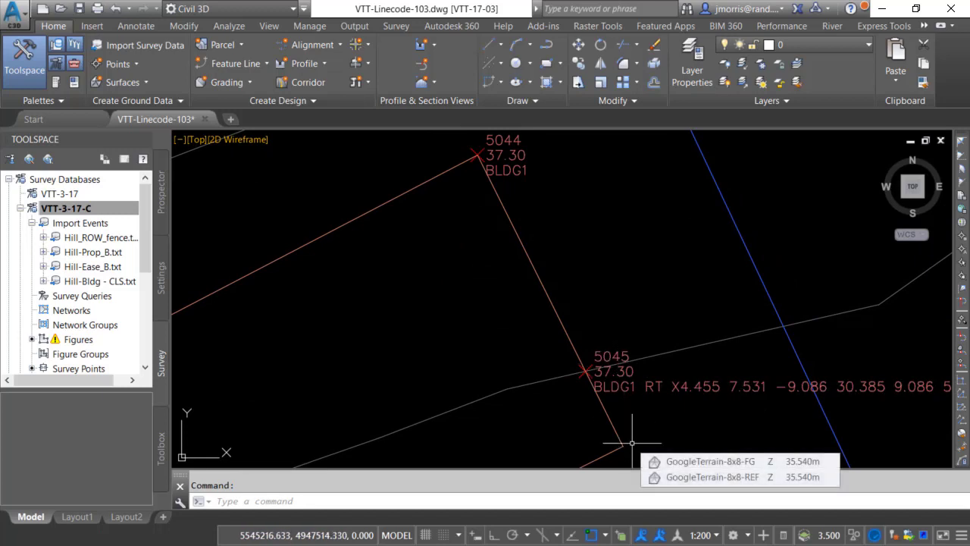
pyautogui.scroll(-2, 639, 442)
pyautogui.moveTo(599, 383)
pyautogui.mouseDown(button='middle')
pyautogui.moveTo(631, 277)
pyautogui.moveTo(599, 285)
pyautogui.mouseUp(button='middle')
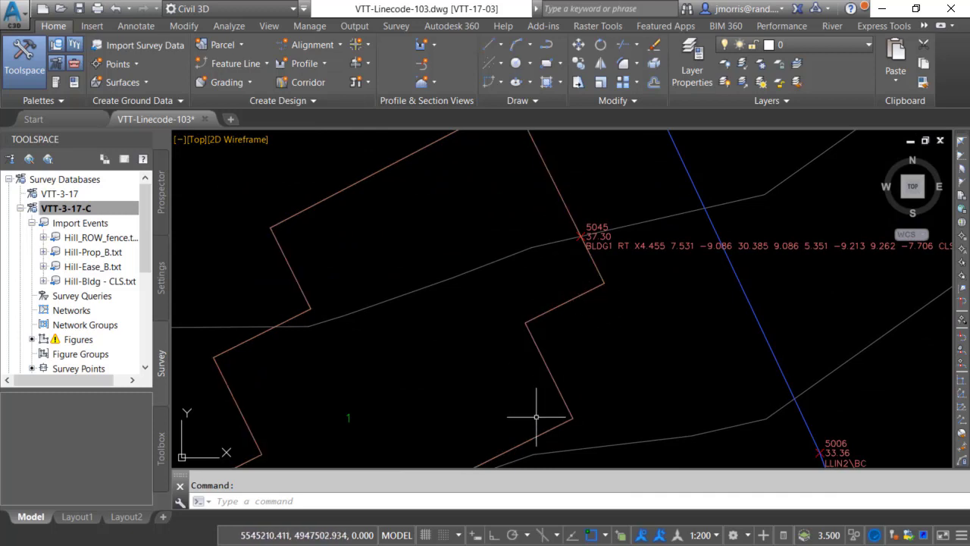
pyautogui.moveTo(535, 412); pyautogui.dragTo(616, 304, button='middle')
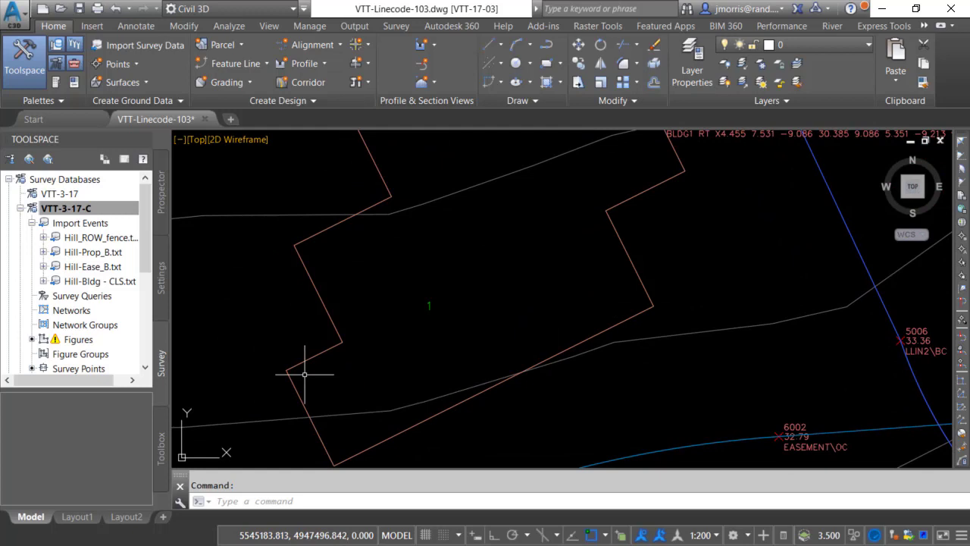
pyautogui.moveTo(357, 298)
pyautogui.mouseDown(button='middle')
pyautogui.moveTo(369, 303)
pyautogui.moveTo(353, 410)
pyautogui.mouseUp(button='middle')
pyautogui.moveTo(396, 288); pyautogui.dragTo(371, 394, button='middle')
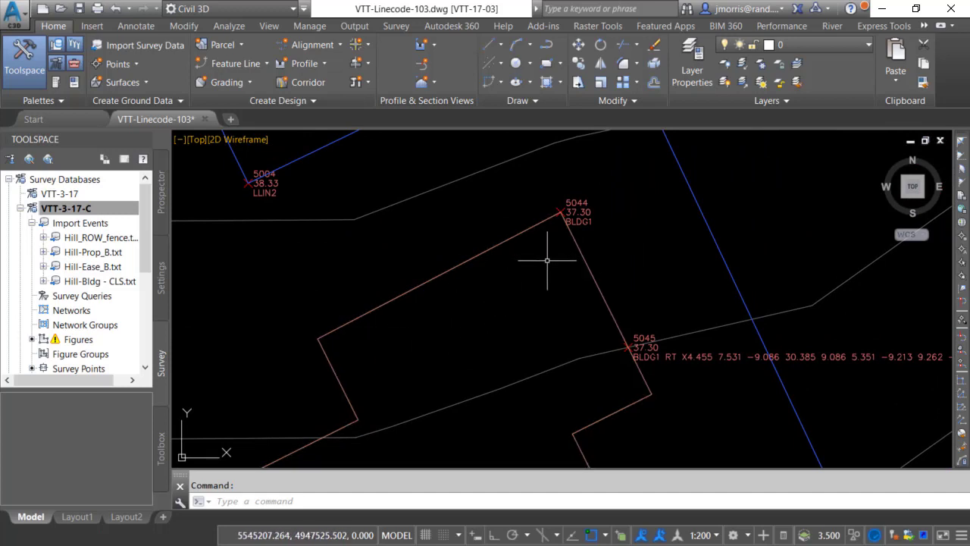
pyautogui.moveTo(547, 260)
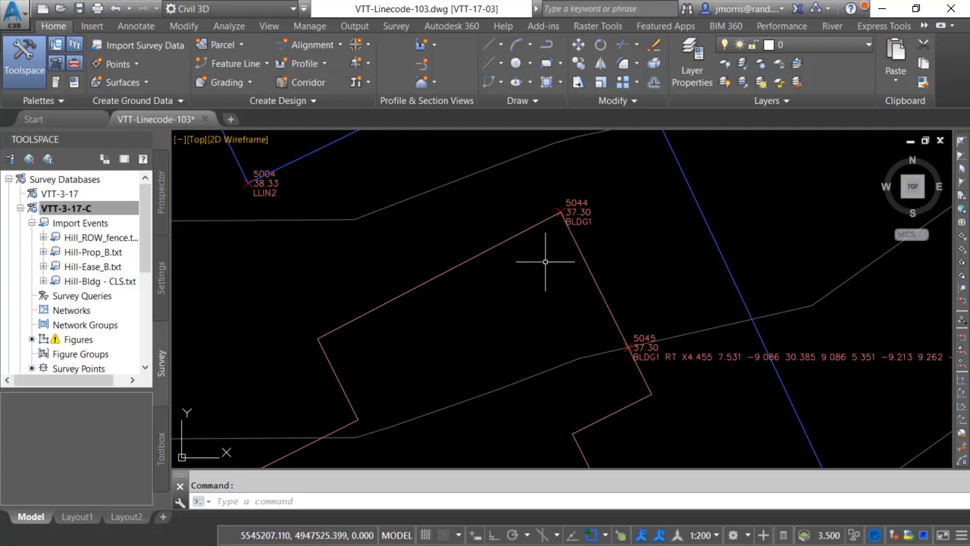
# - Delete the Hill-Bldg - CLS.txt import event and all its associated data from the VTT-3-17-C survey database
pyautogui.rightClick(112, 285)
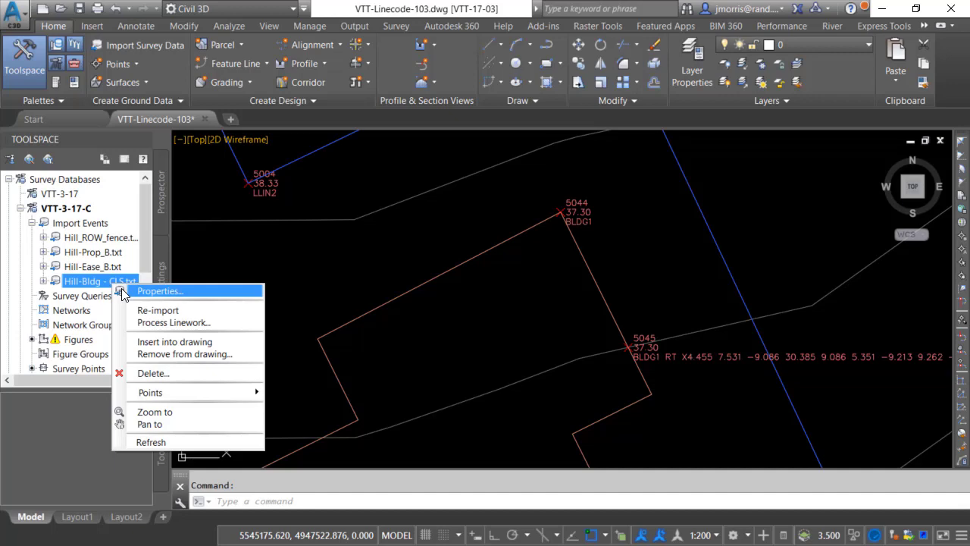
pyautogui.click(165, 373)
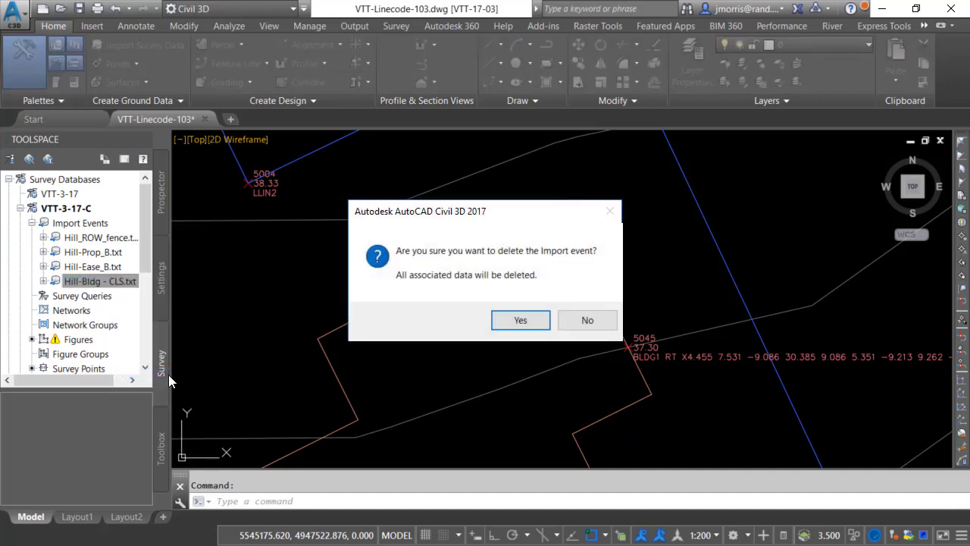
pyautogui.click(521, 320)
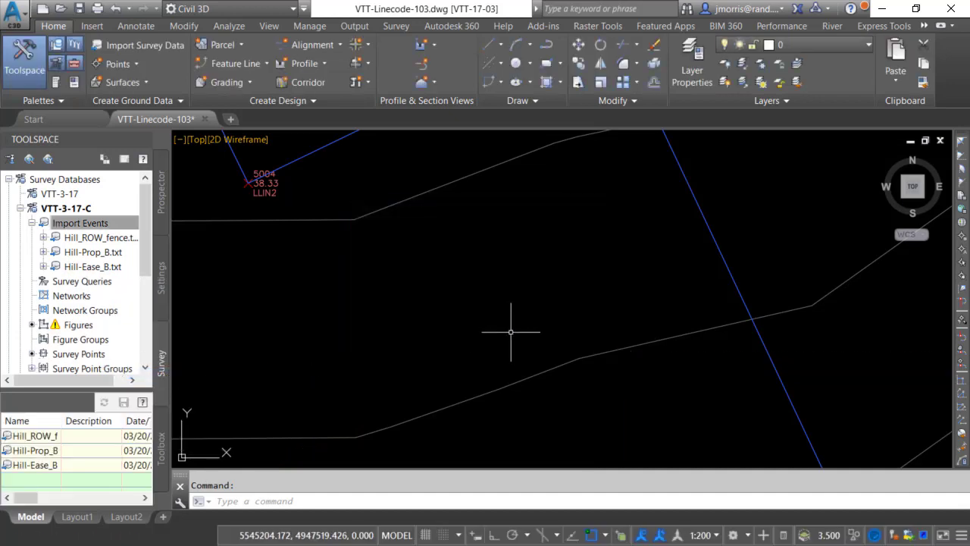
pyautogui.scroll(-2, 511, 331)
pyautogui.moveTo(496, 310); pyautogui.dragTo(529, 262, button='middle')
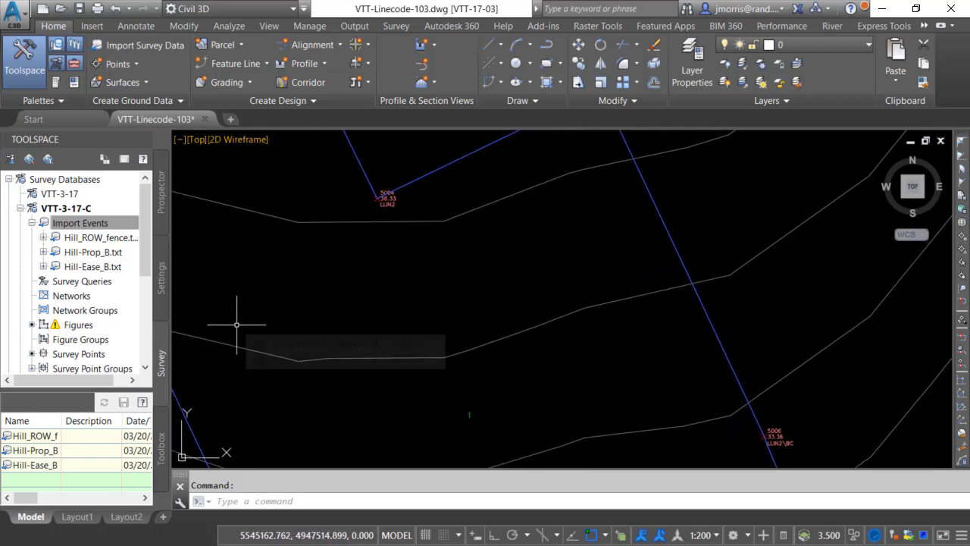
# - Switch to TextPad and examine the backslash-separated building codes ending in RECT in Hill-Bldg.txt
pyautogui.hotkey('alt', 'Tab')
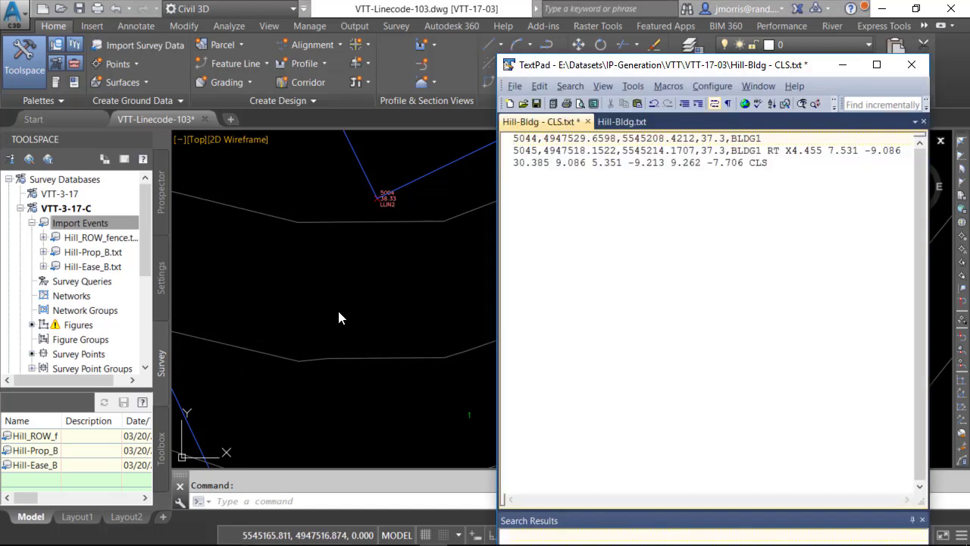
pyautogui.click(616, 121)
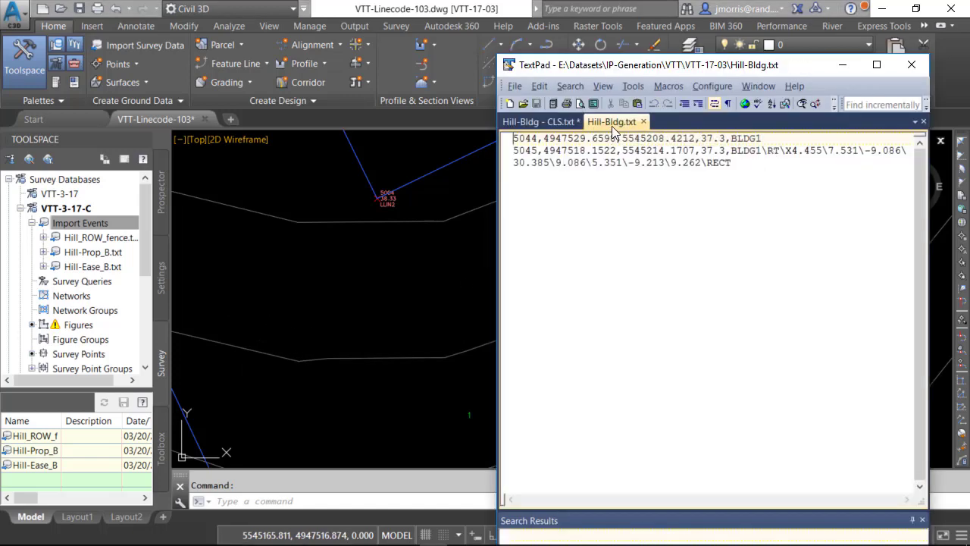
pyautogui.moveTo(814, 70); pyautogui.dragTo(633, 63)
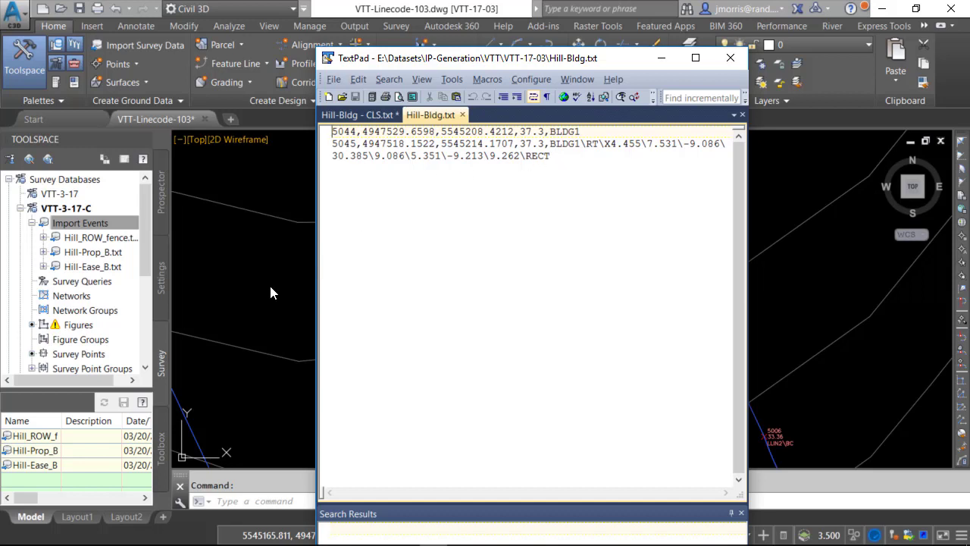
# - Switch back to Civil 3D and import Hill-Bldg.txt into VTT-3-17-C, processing linework with IMG_Properties and the ImaginIt code set
pyautogui.rightClick(87, 209)
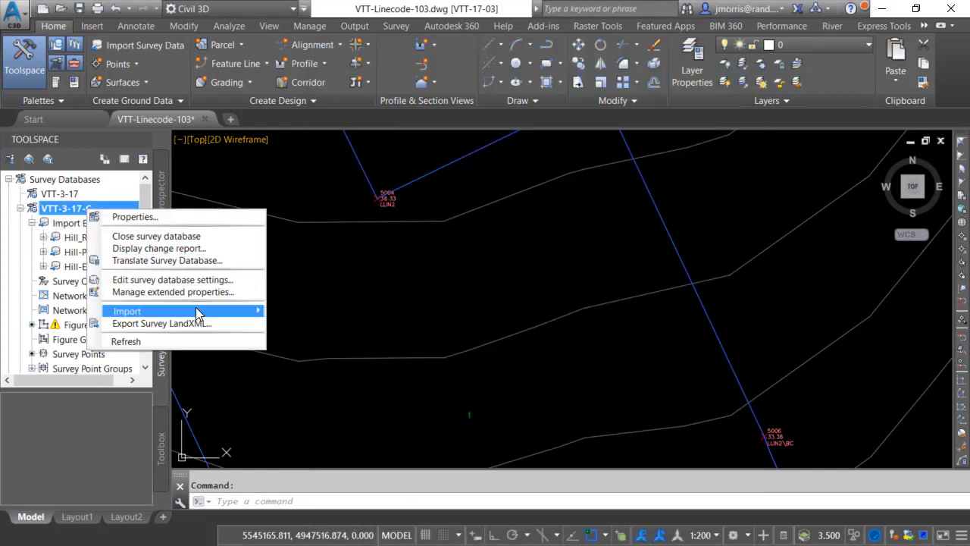
pyautogui.moveTo(196, 311)
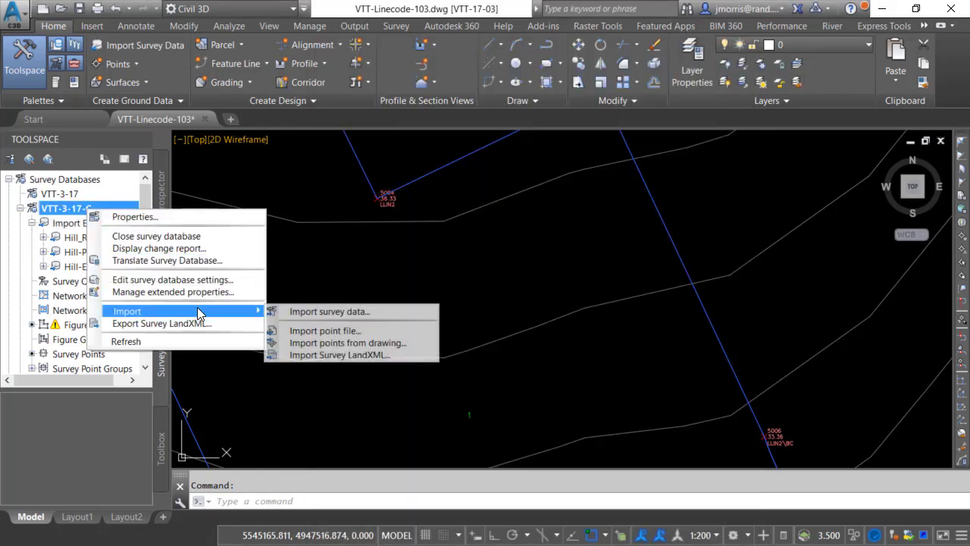
pyautogui.click(359, 331)
pyautogui.click(296, 124)
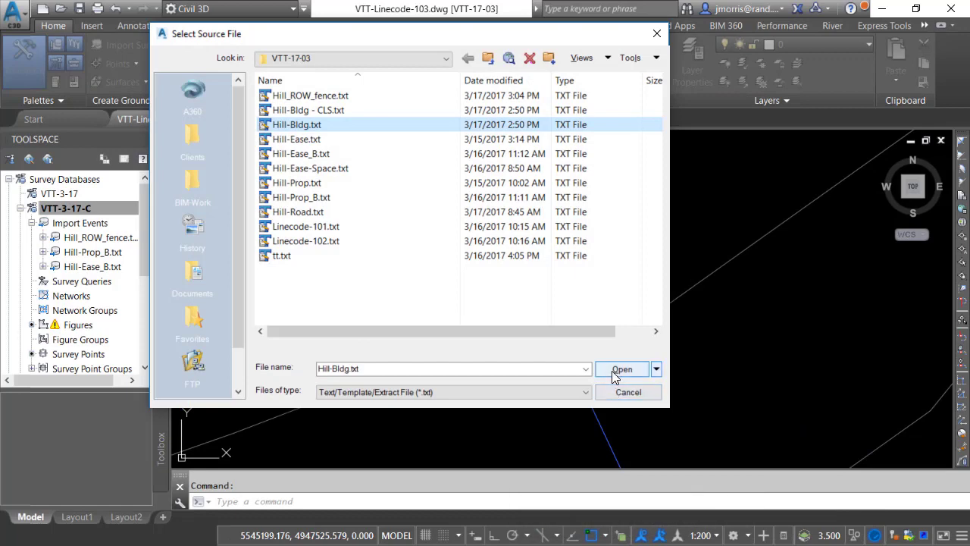
pyautogui.click(621, 370)
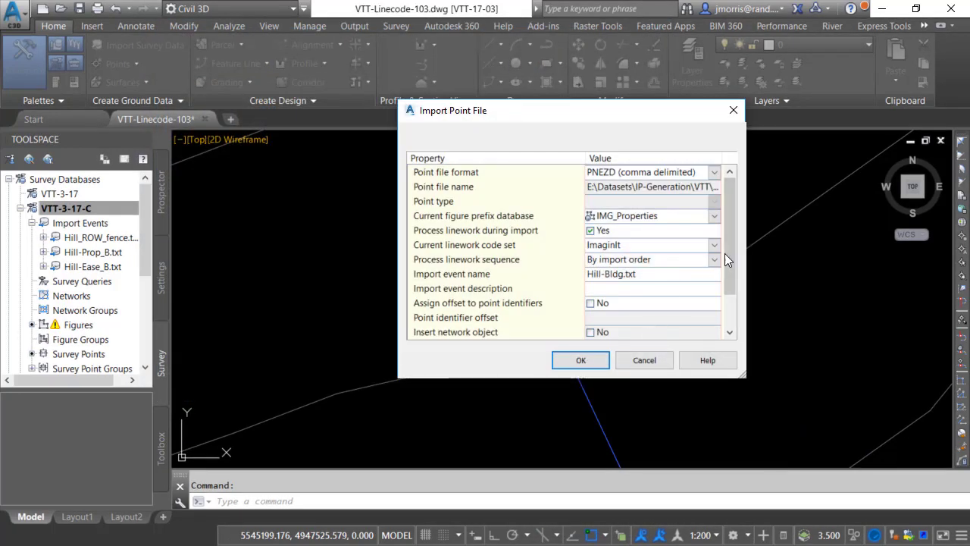
pyautogui.click(713, 245)
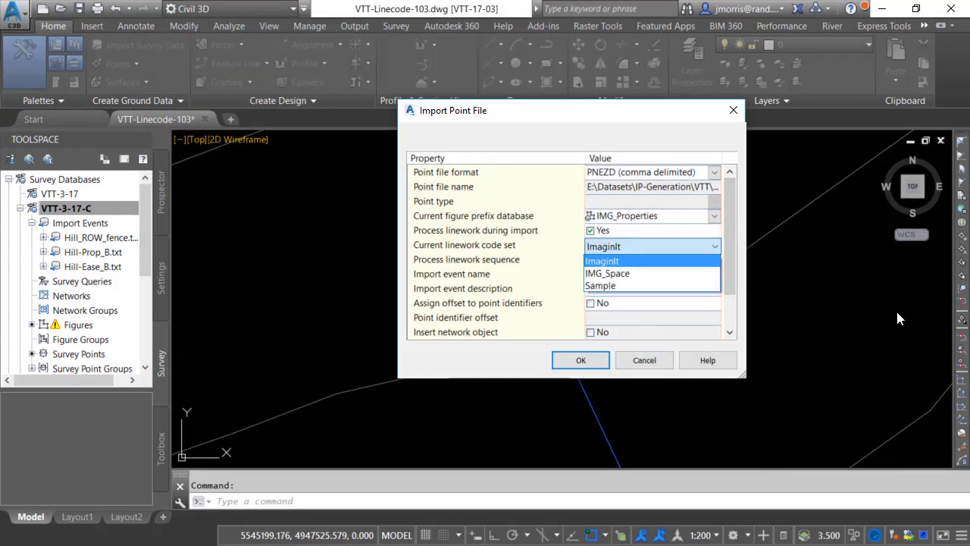
pyautogui.click(615, 261)
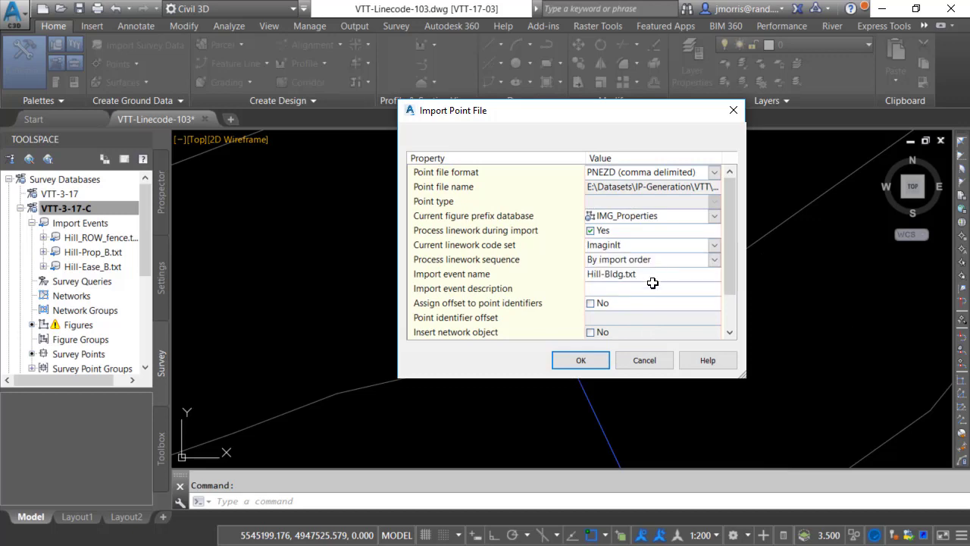
pyautogui.click(580, 362)
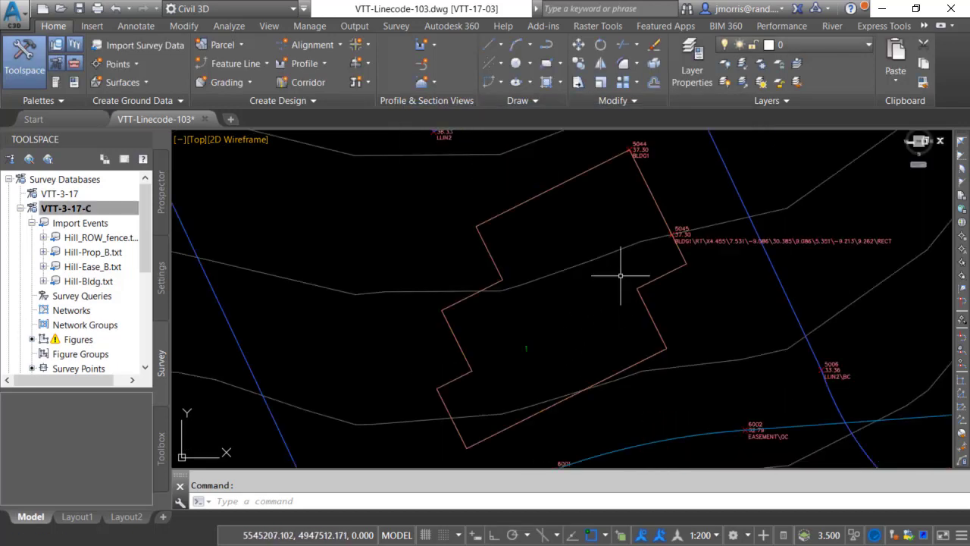
# - Examine the new building outline against the code string at point 5045, from the RT offsets through to the closing RECT code
pyautogui.moveTo(717, 318)
pyautogui.mouseDown(button='middle')
pyautogui.moveTo(608, 334)
pyautogui.moveTo(613, 363)
pyautogui.mouseUp(button='middle')
pyautogui.scroll(4, 607, 303)
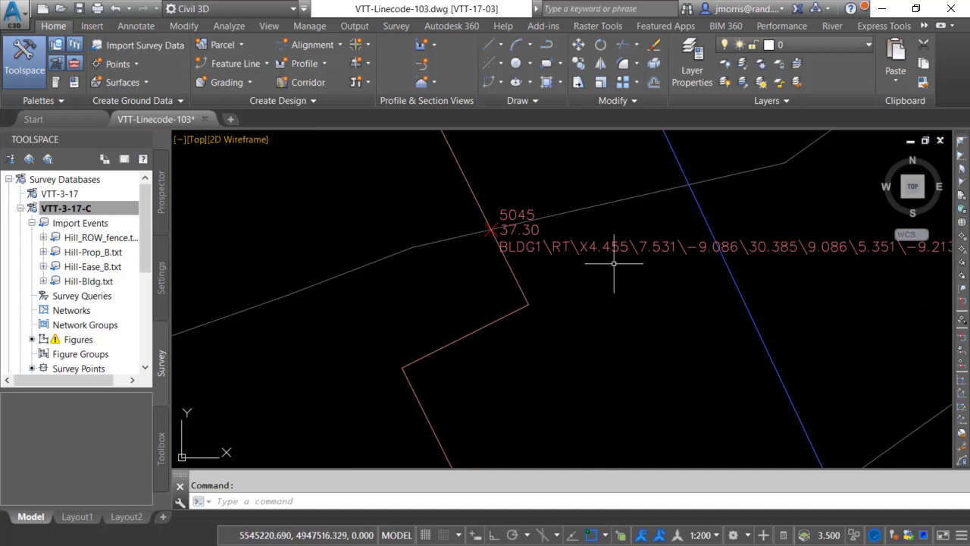
pyautogui.scroll(-4, 618, 271)
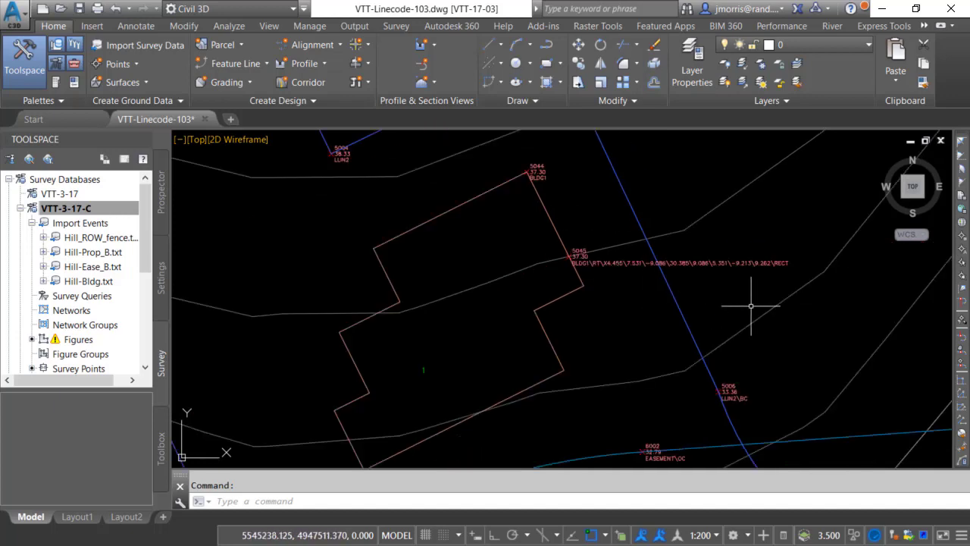
pyautogui.scroll(4, 757, 274)
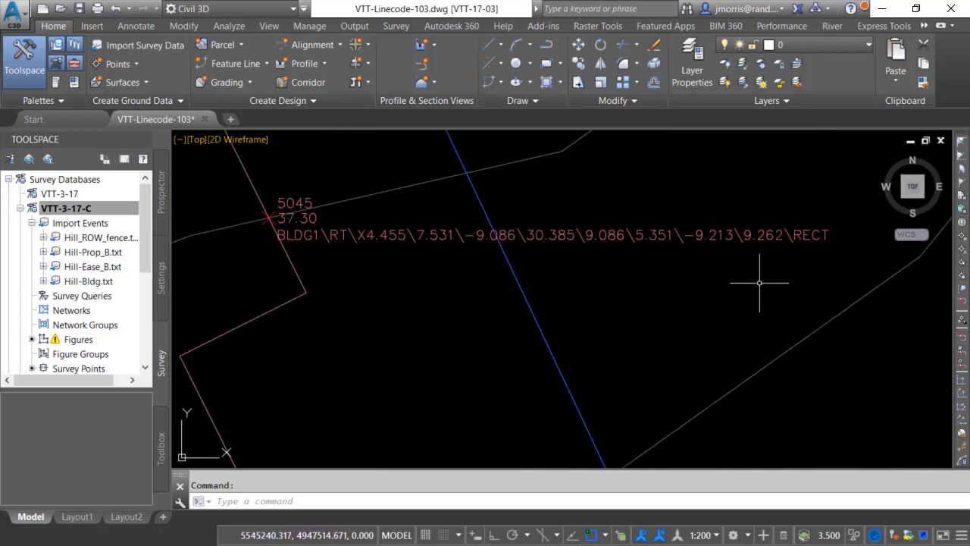
pyautogui.moveTo(759, 282)
pyautogui.mouseDown(button='middle')
pyautogui.moveTo(773, 314)
pyautogui.moveTo(886, 350)
pyautogui.mouseUp(button='middle')
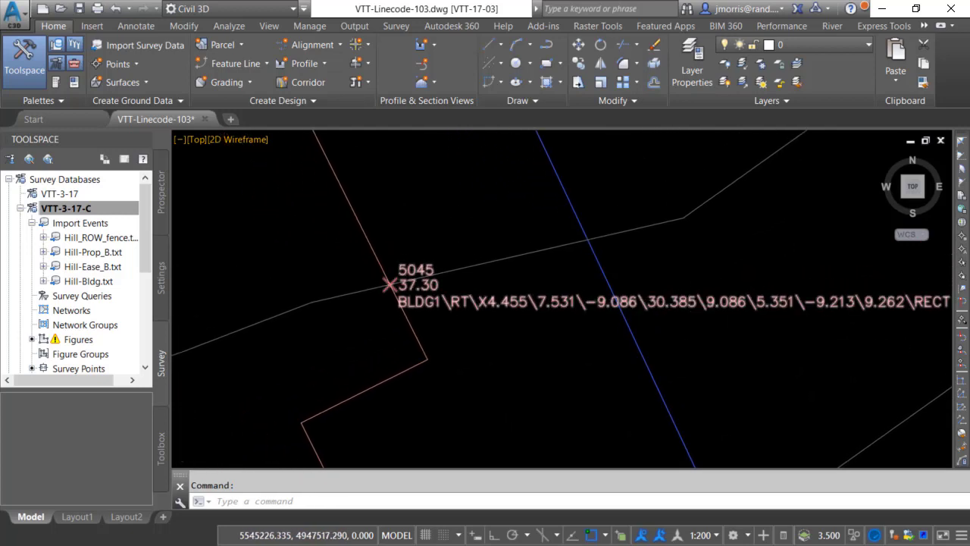
pyautogui.scroll(-4, 379, 288)
pyautogui.moveTo(336, 314); pyautogui.dragTo(361, 318, button='middle')
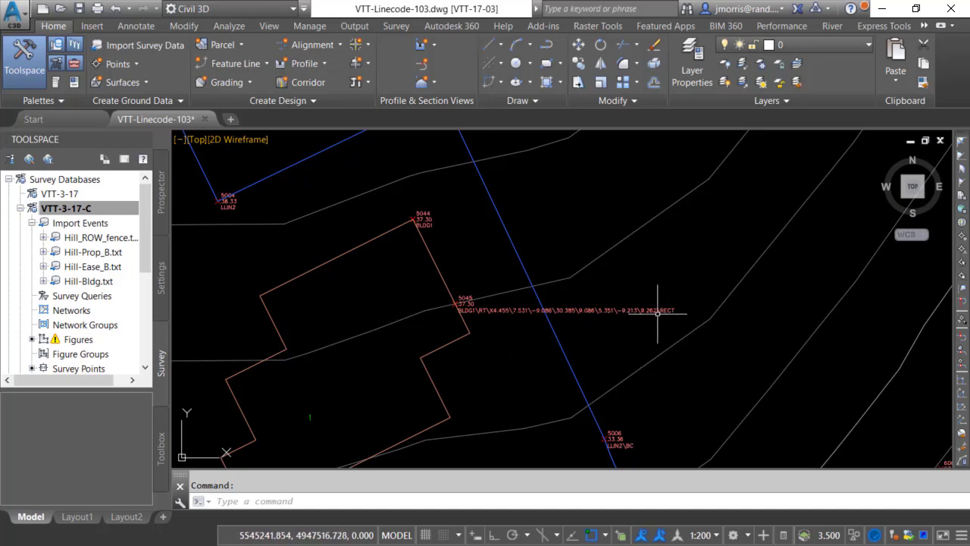
pyautogui.scroll(4, 667, 313)
pyautogui.scroll(2, 683, 316)
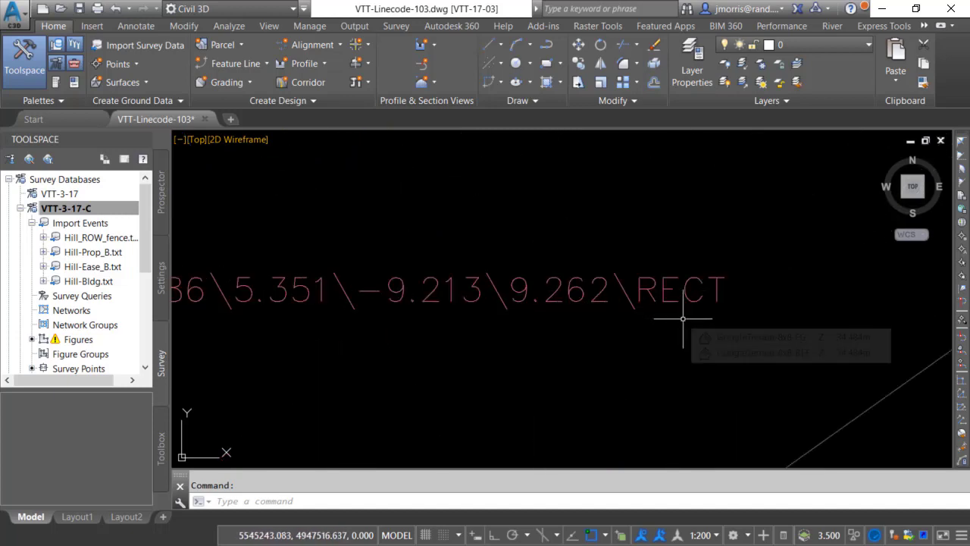
pyautogui.scroll(-4, 679, 316)
pyautogui.scroll(-3, 679, 316)
pyautogui.moveTo(678, 357); pyautogui.dragTo(743, 300, button='middle')
pyautogui.scroll(-2, 744, 300)
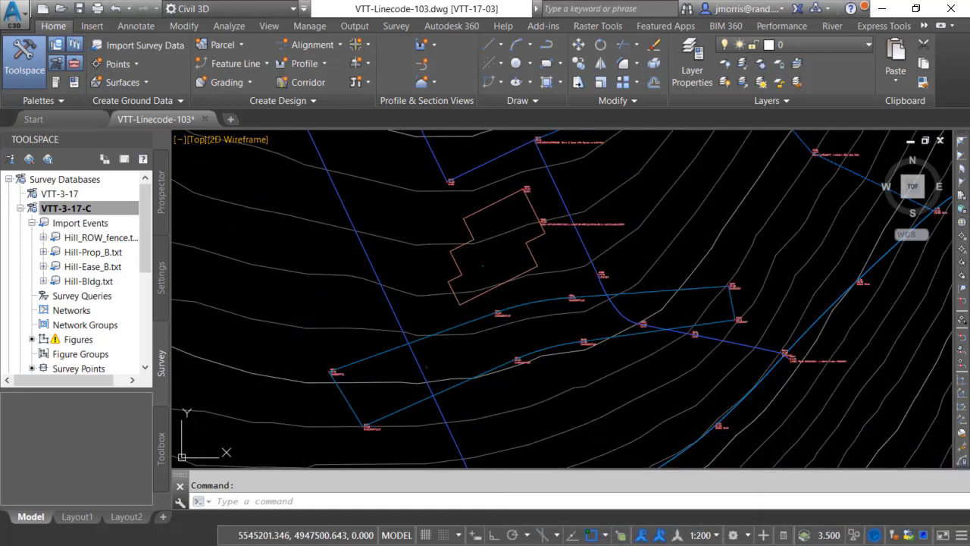